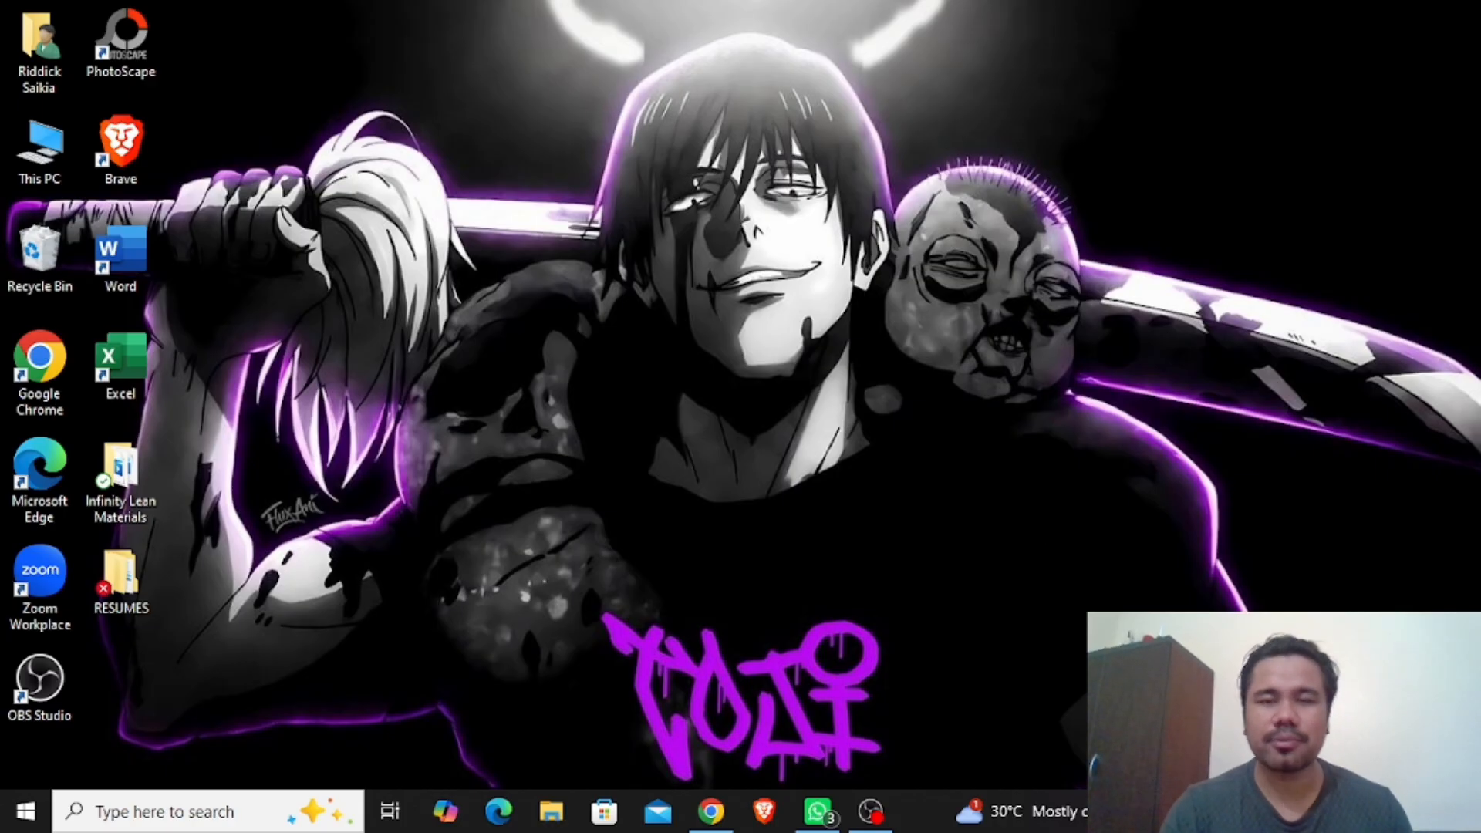
- Switch to Chrome, search Google for "google calender" and open the Google Calendar result
click(711, 811)
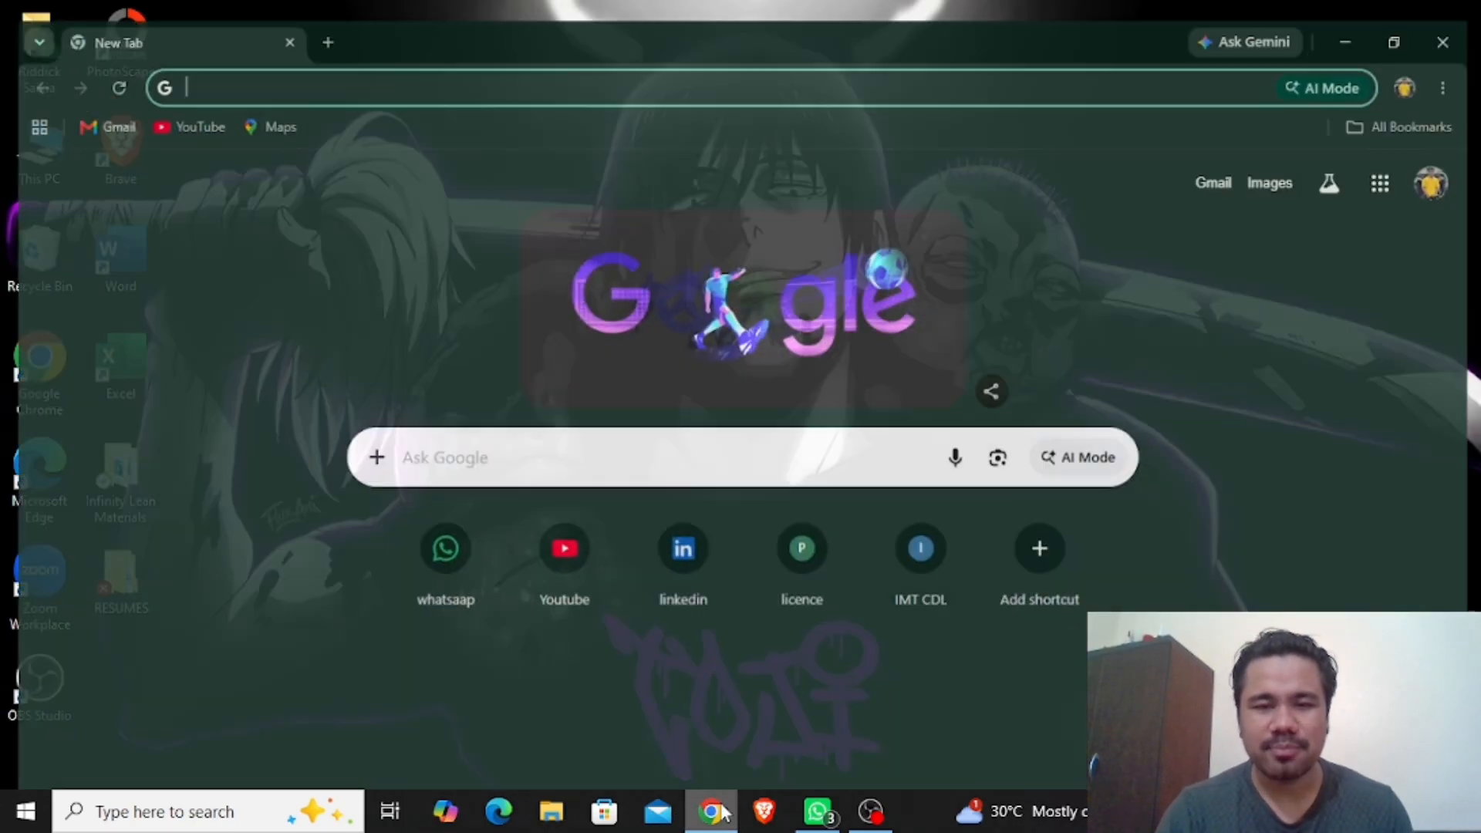
click(577, 442)
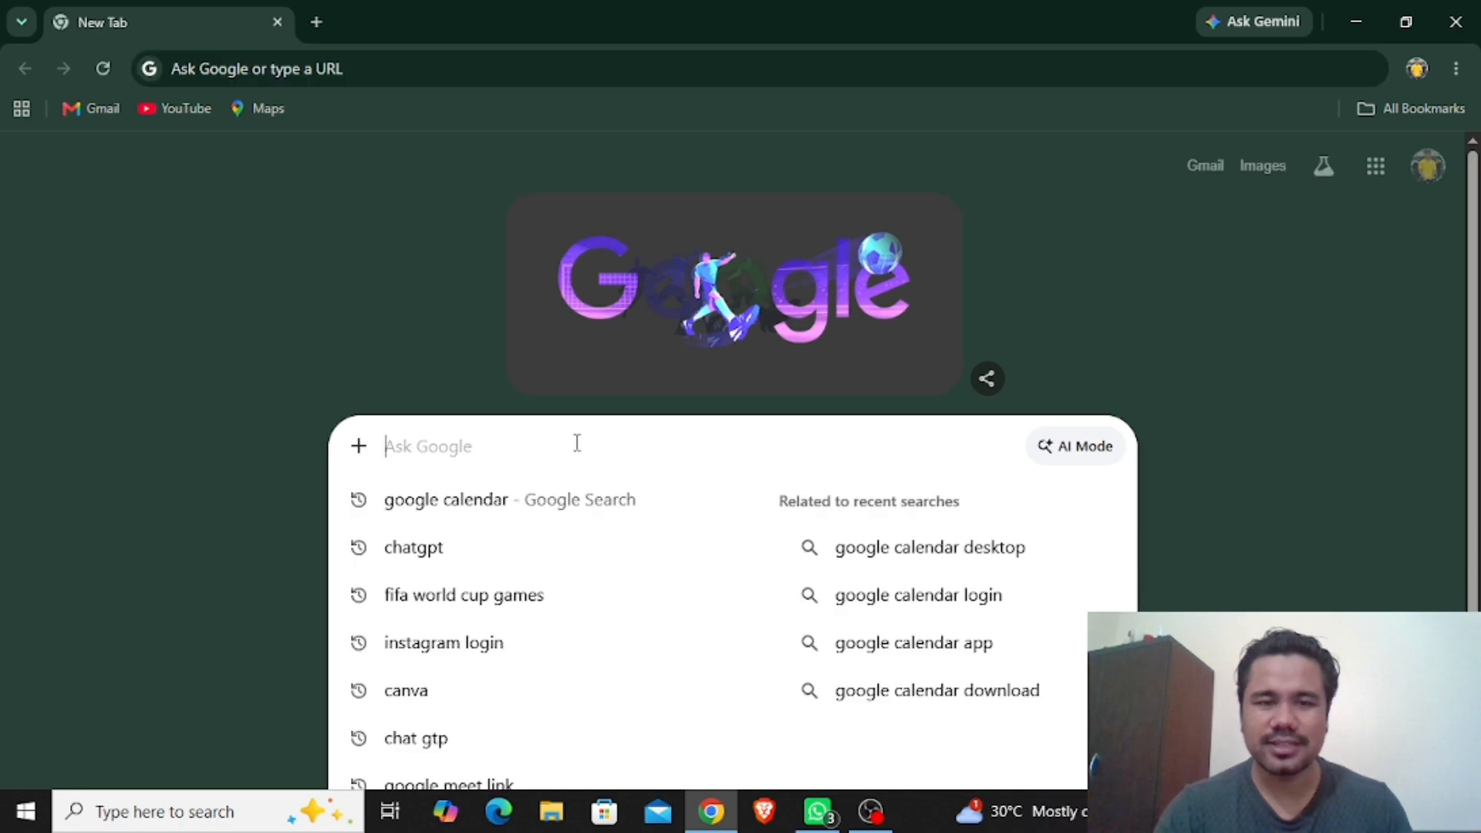
text(google ca)
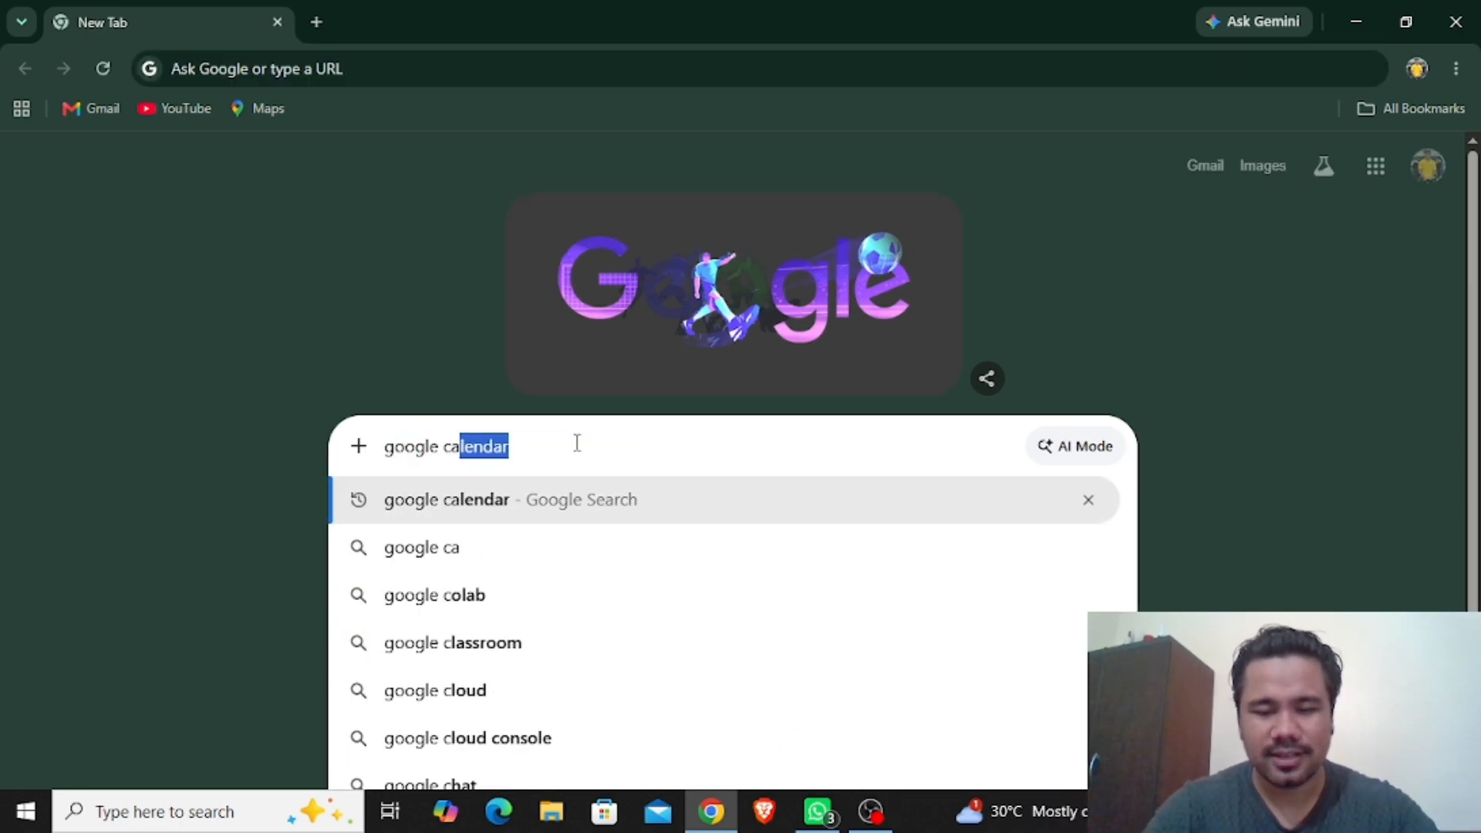
text(lender)
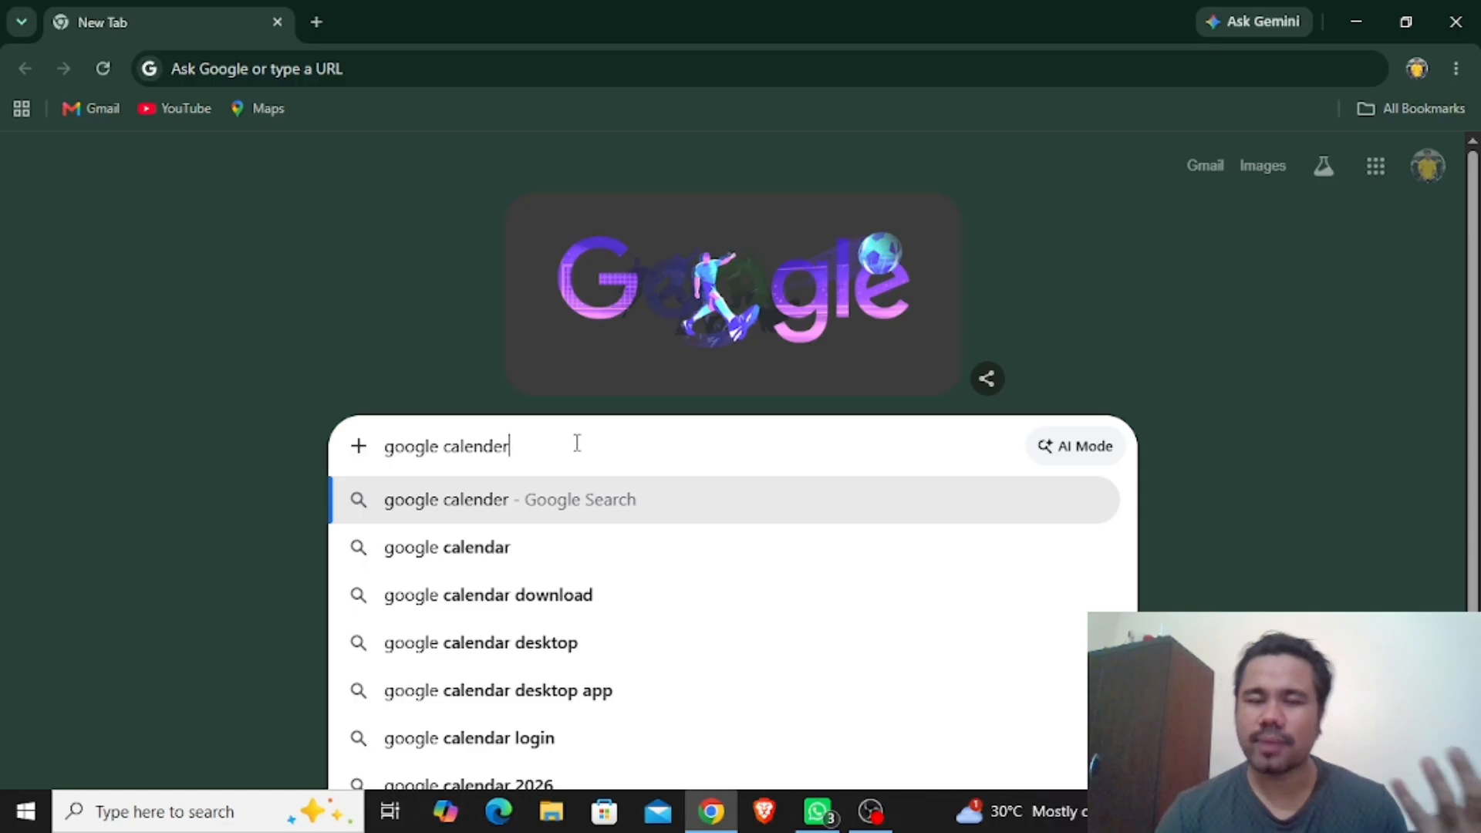
key(Return)
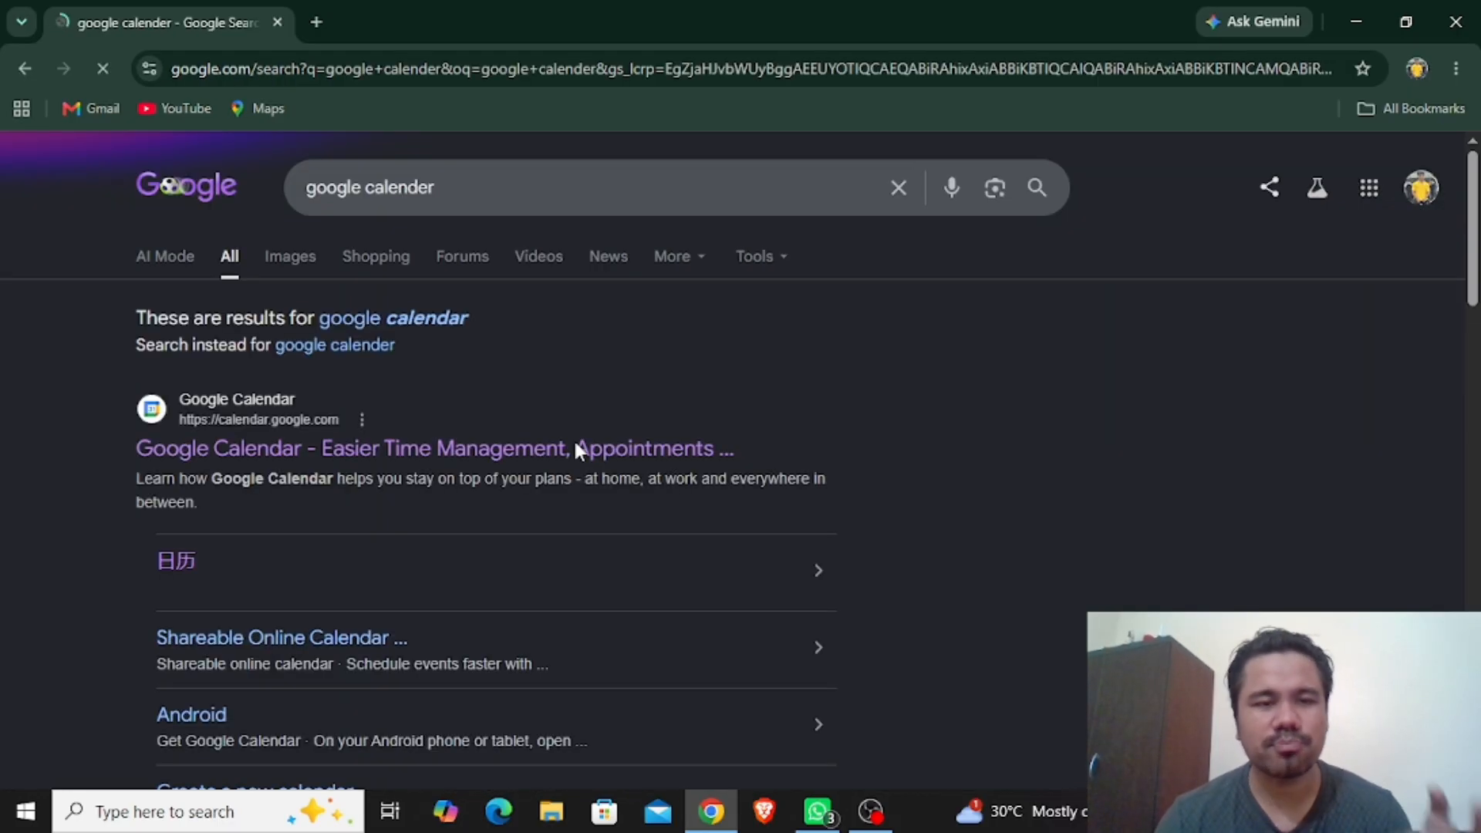
click(570, 451)
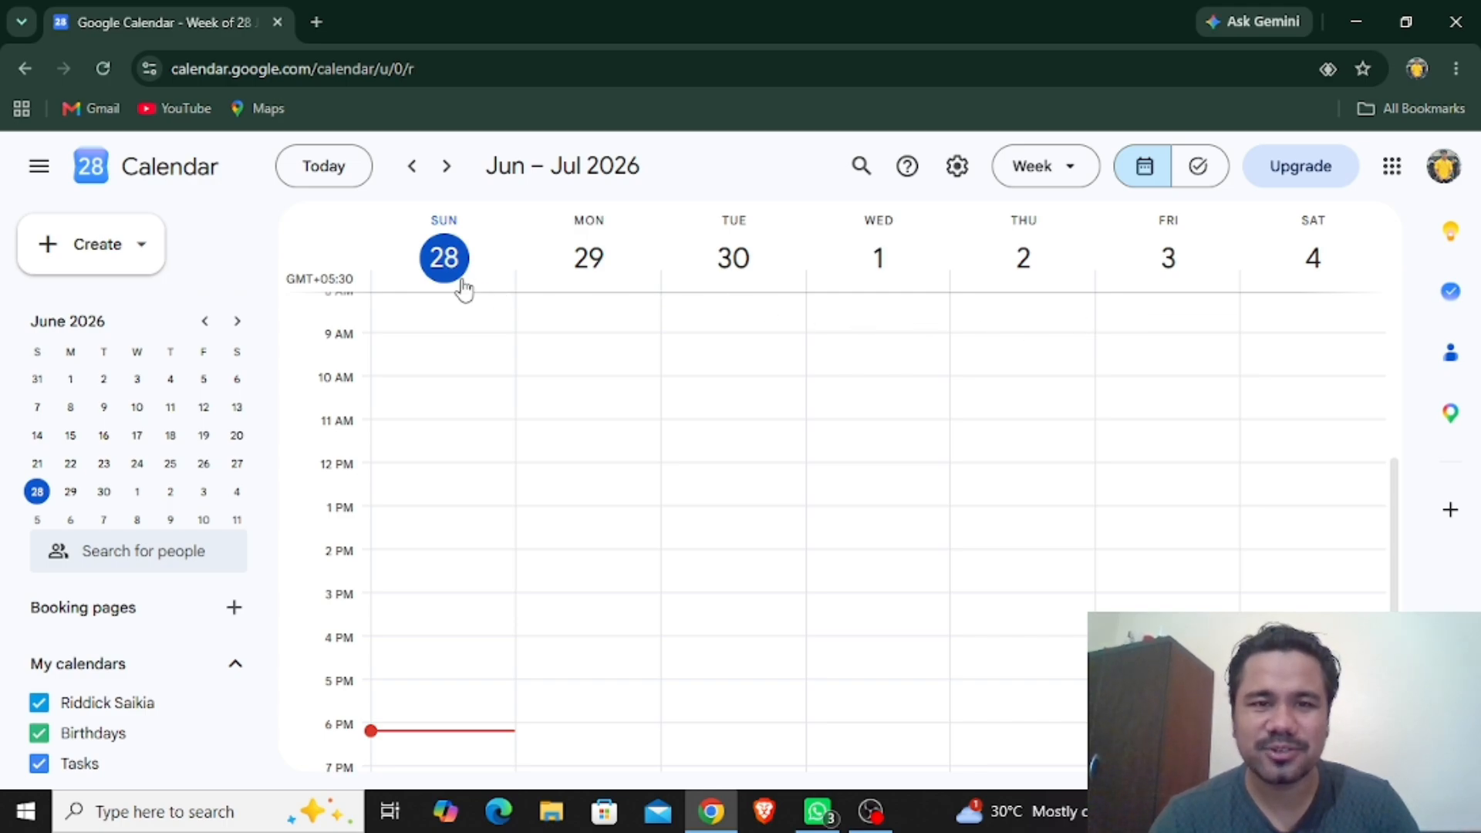
- Switch the calendar to Day view and look through the hours of 28 June 2026
click(1070, 183)
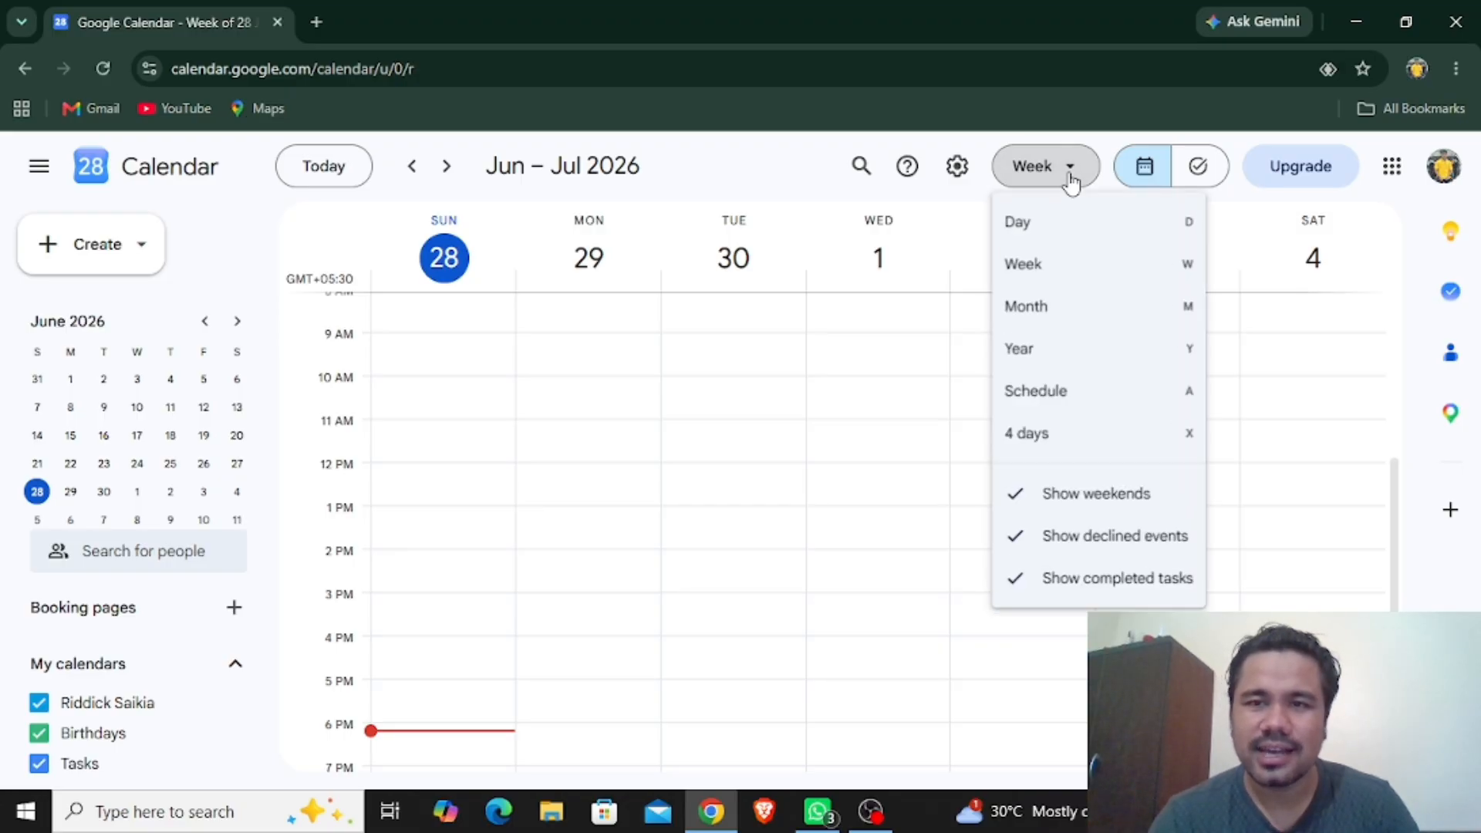
click(1043, 224)
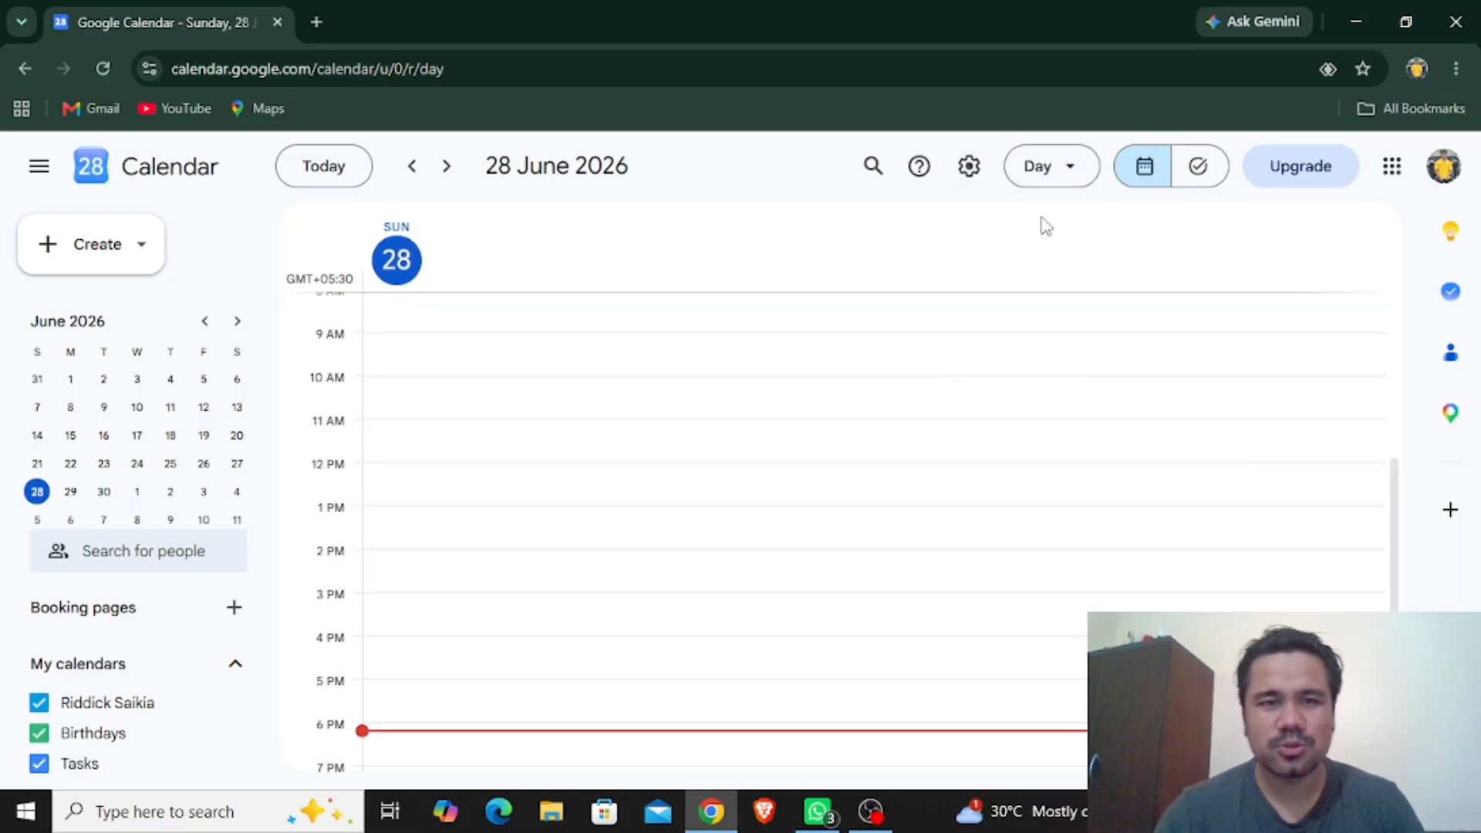
scroll(571, 364, up, 3)
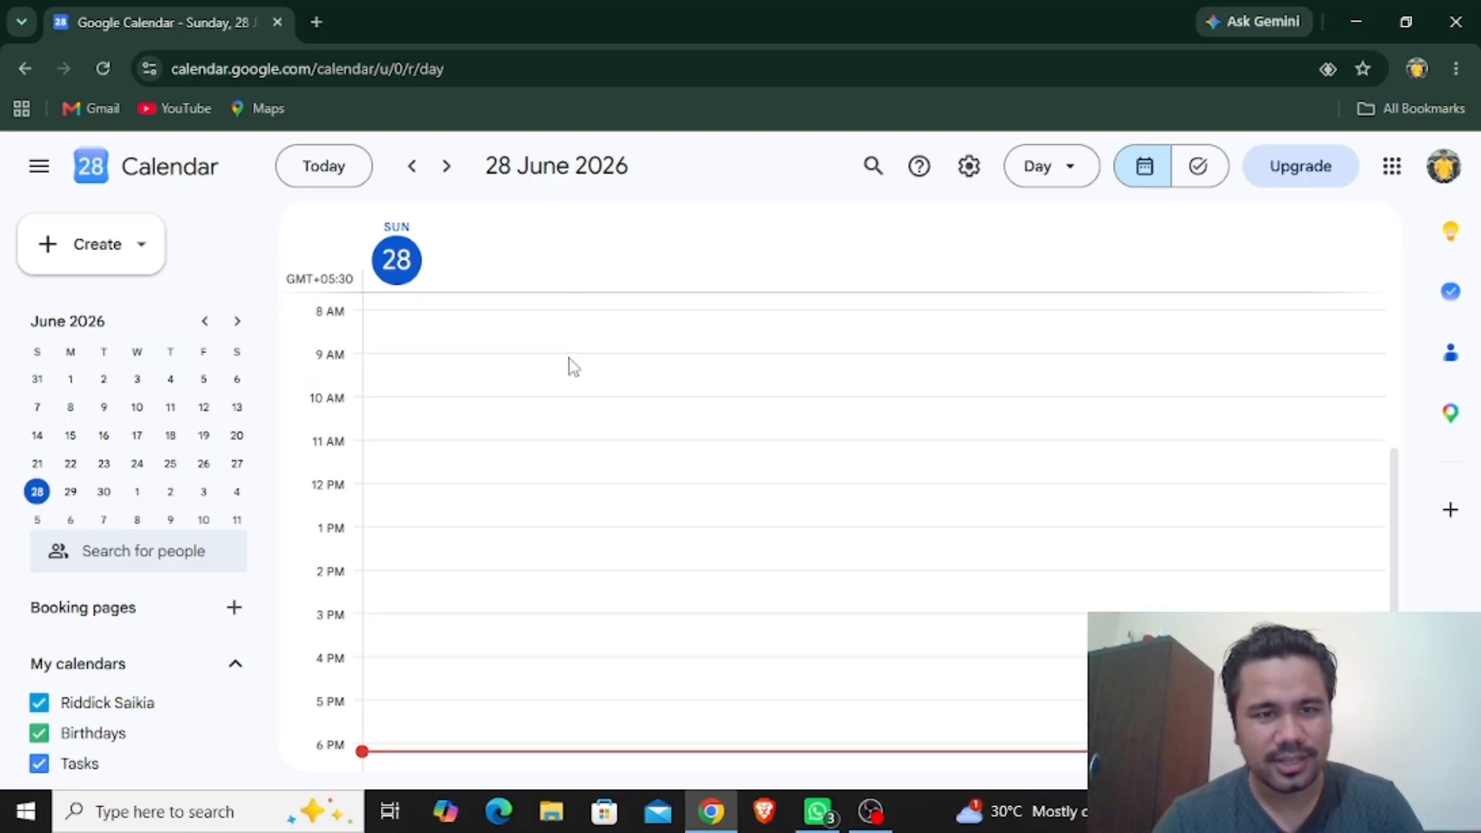
scroll(571, 364, up, 4)
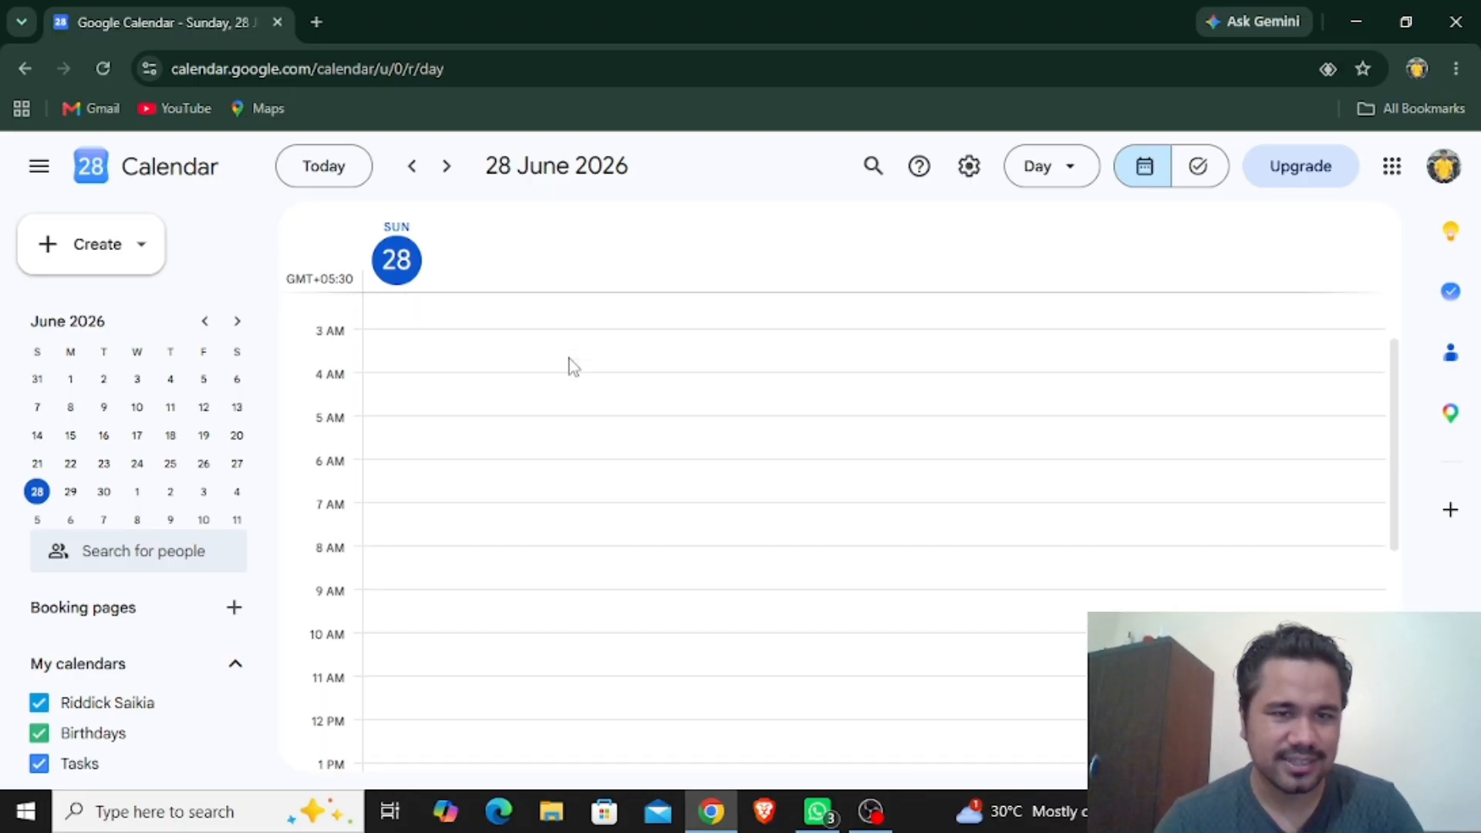
scroll(571, 364, down, 5)
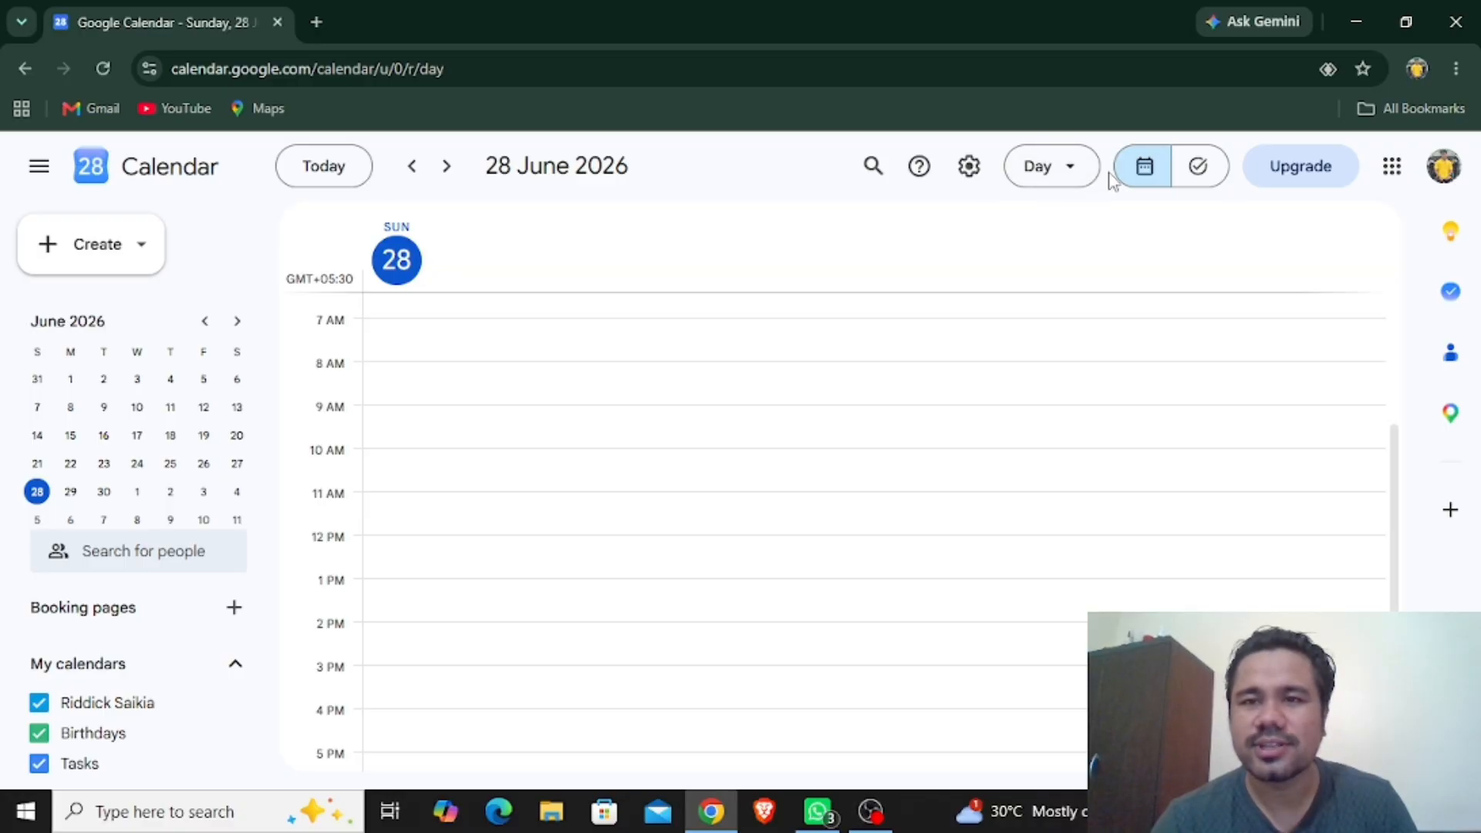
- Switch the calendar to Year view and look over the months of 2026
click(1067, 175)
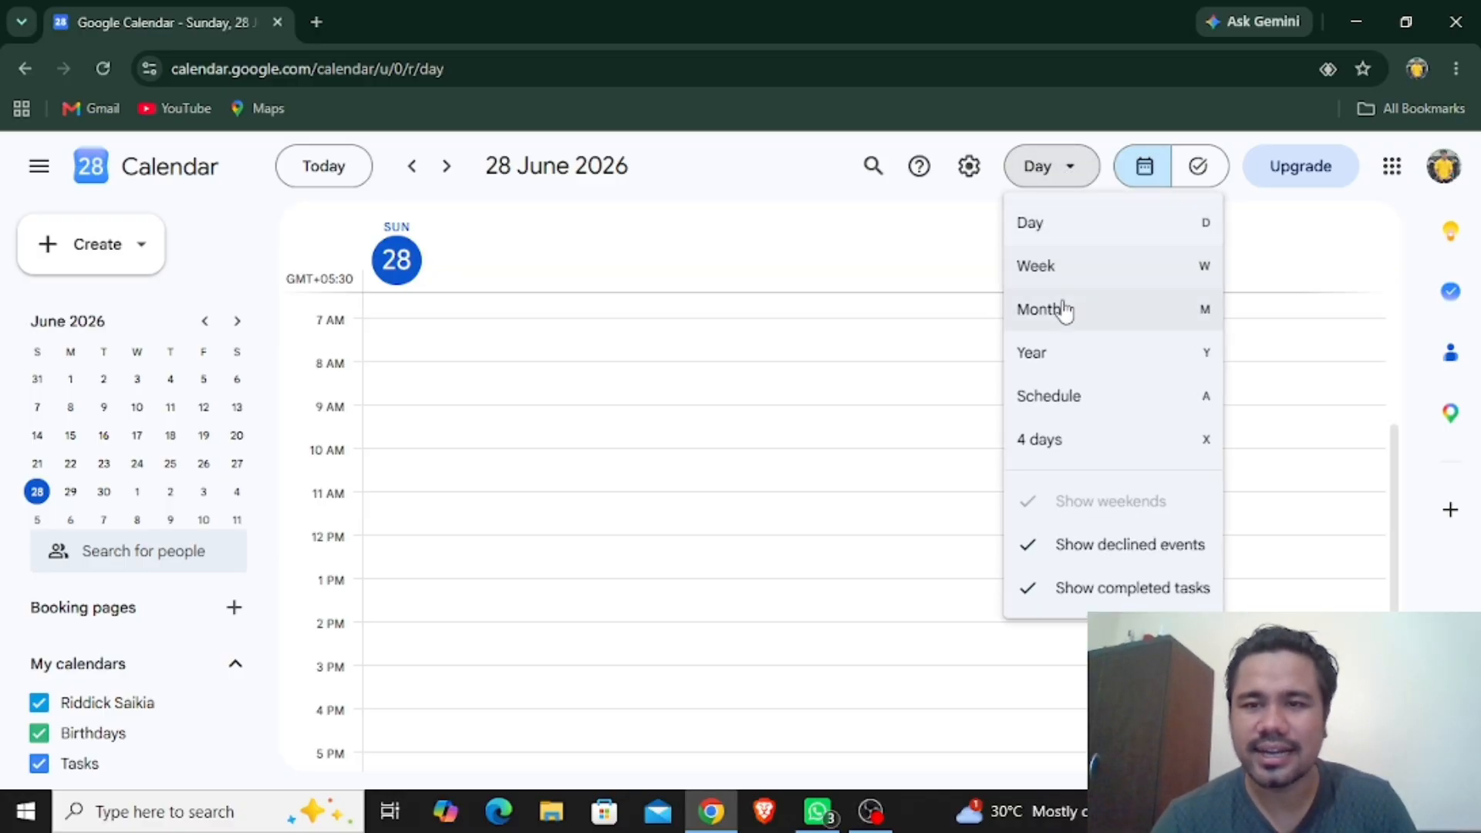
click(1065, 347)
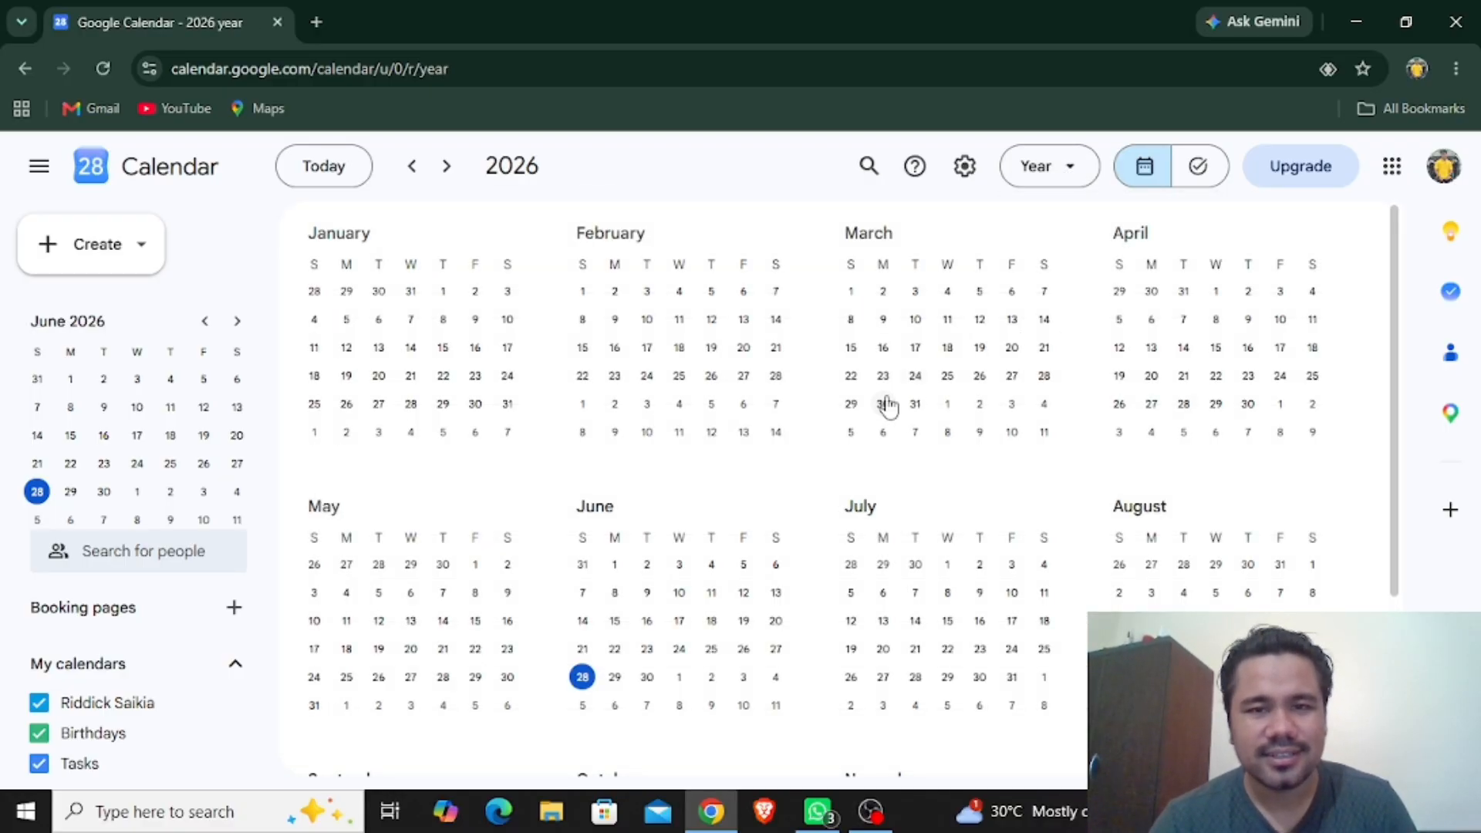
scroll(886, 403, down, 3)
scroll(885, 404, up, 3)
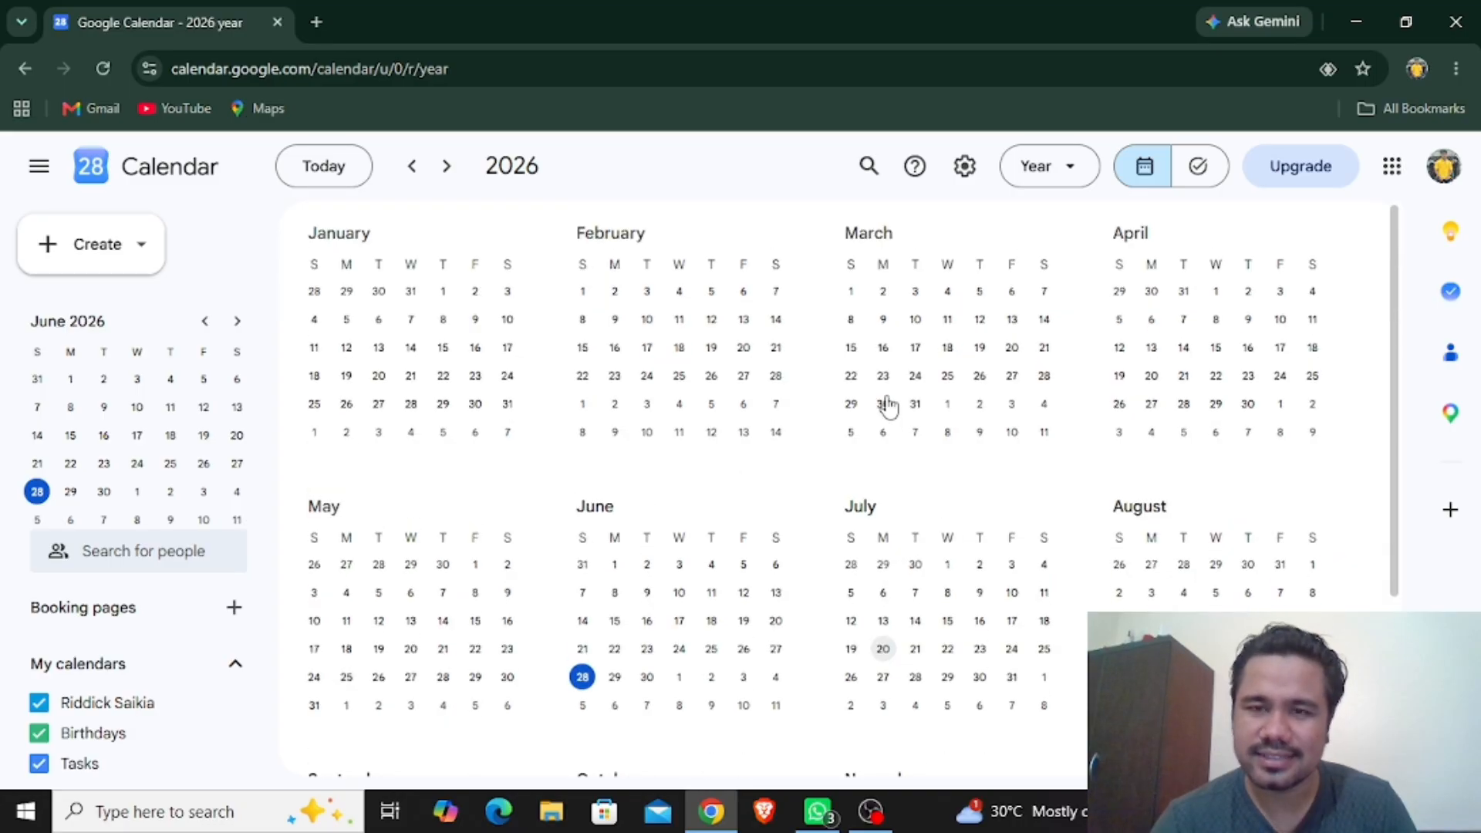
- View June 2026 in Month view, and return the calendar to Week view
click(1051, 185)
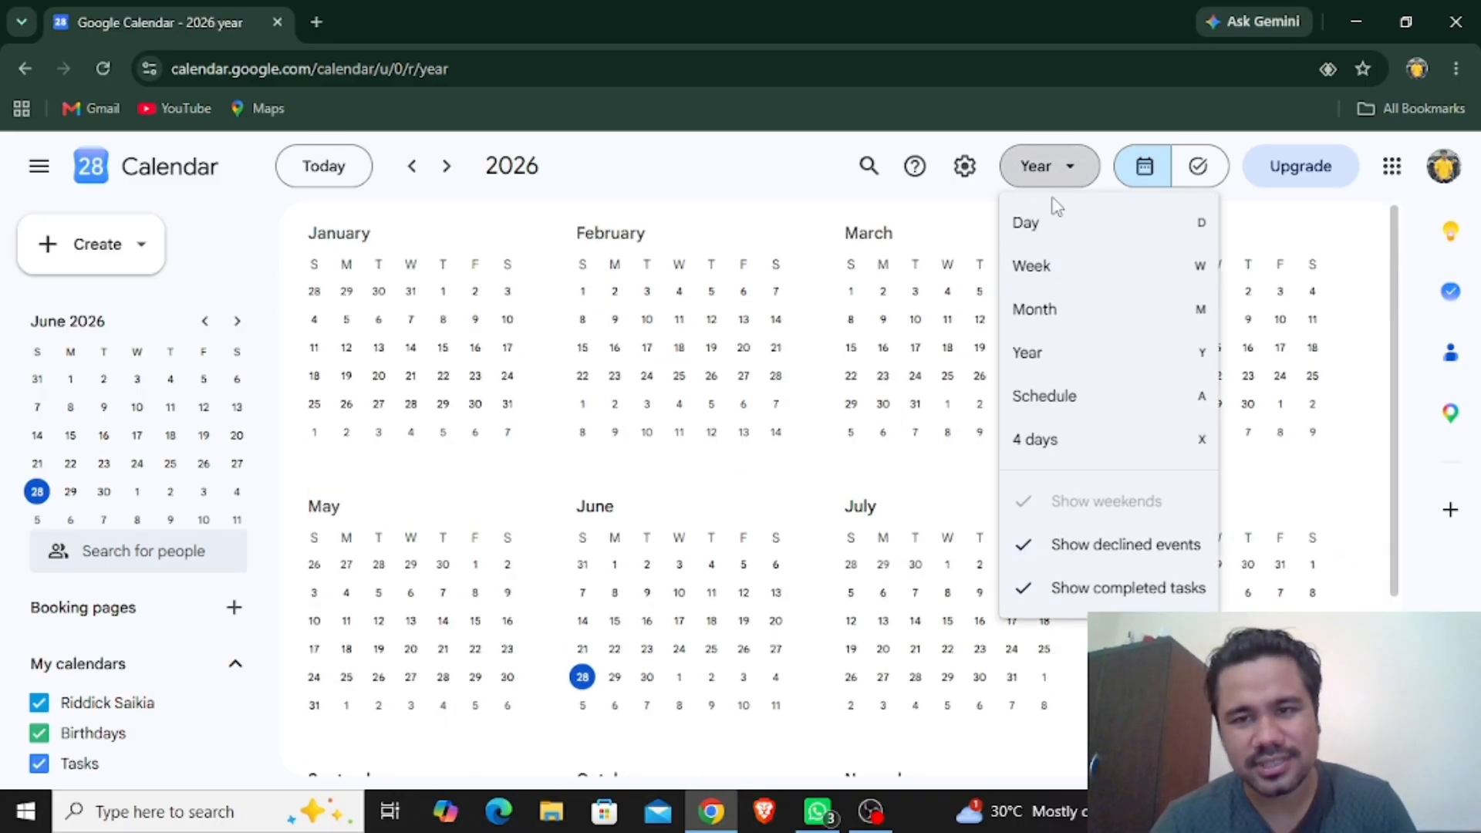
click(1067, 312)
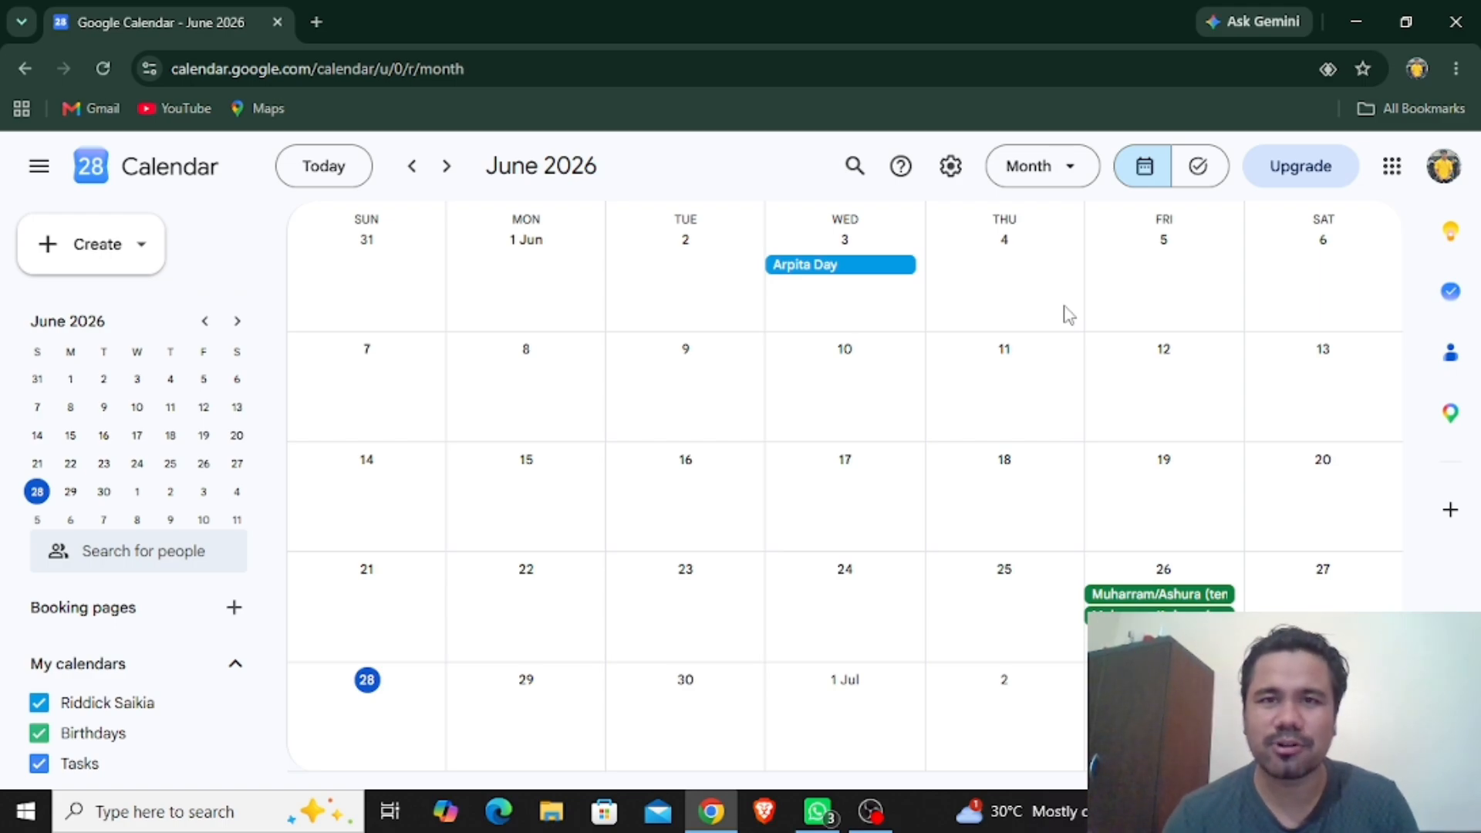
click(1064, 171)
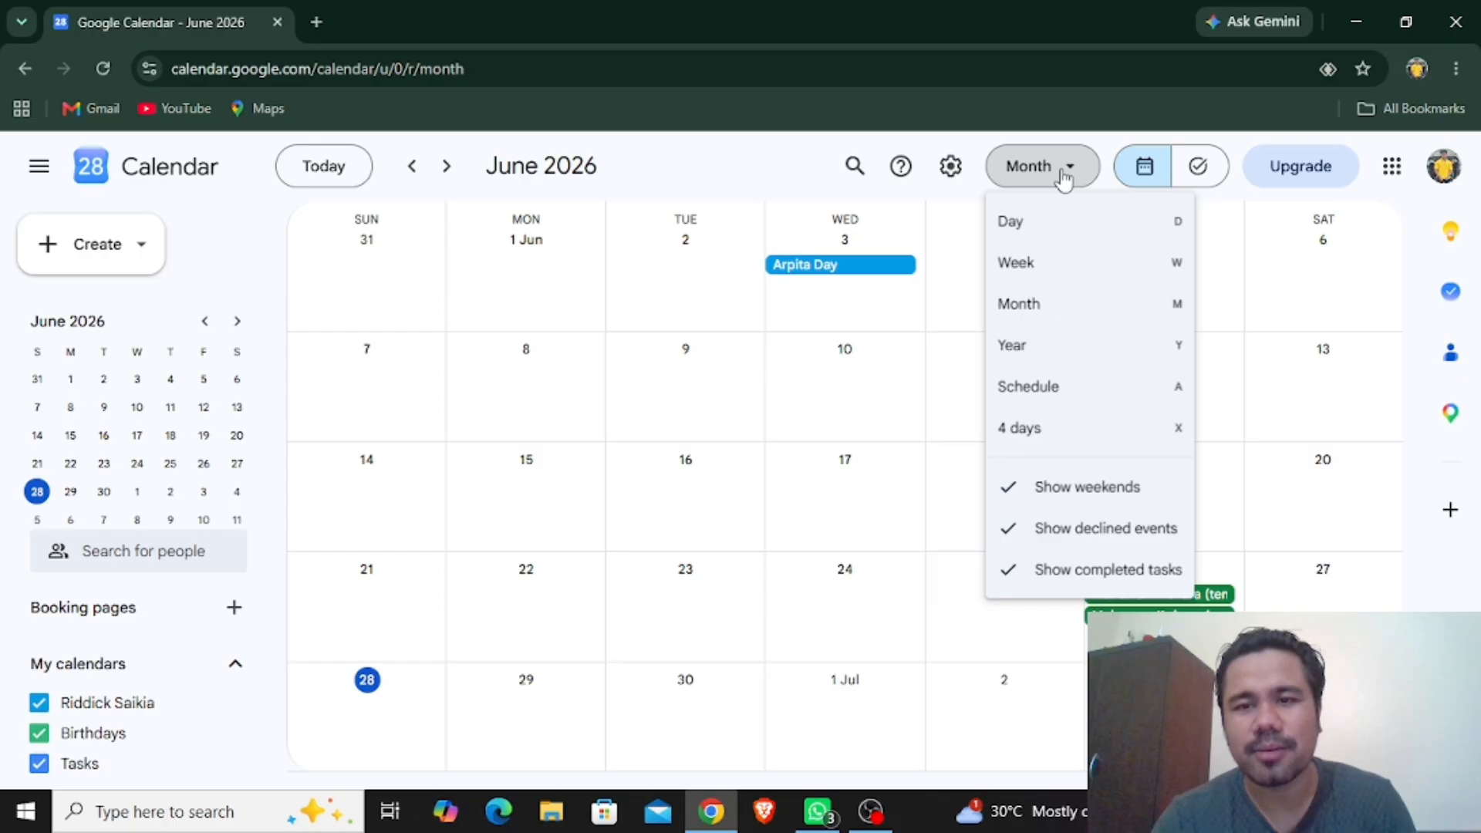
click(1021, 267)
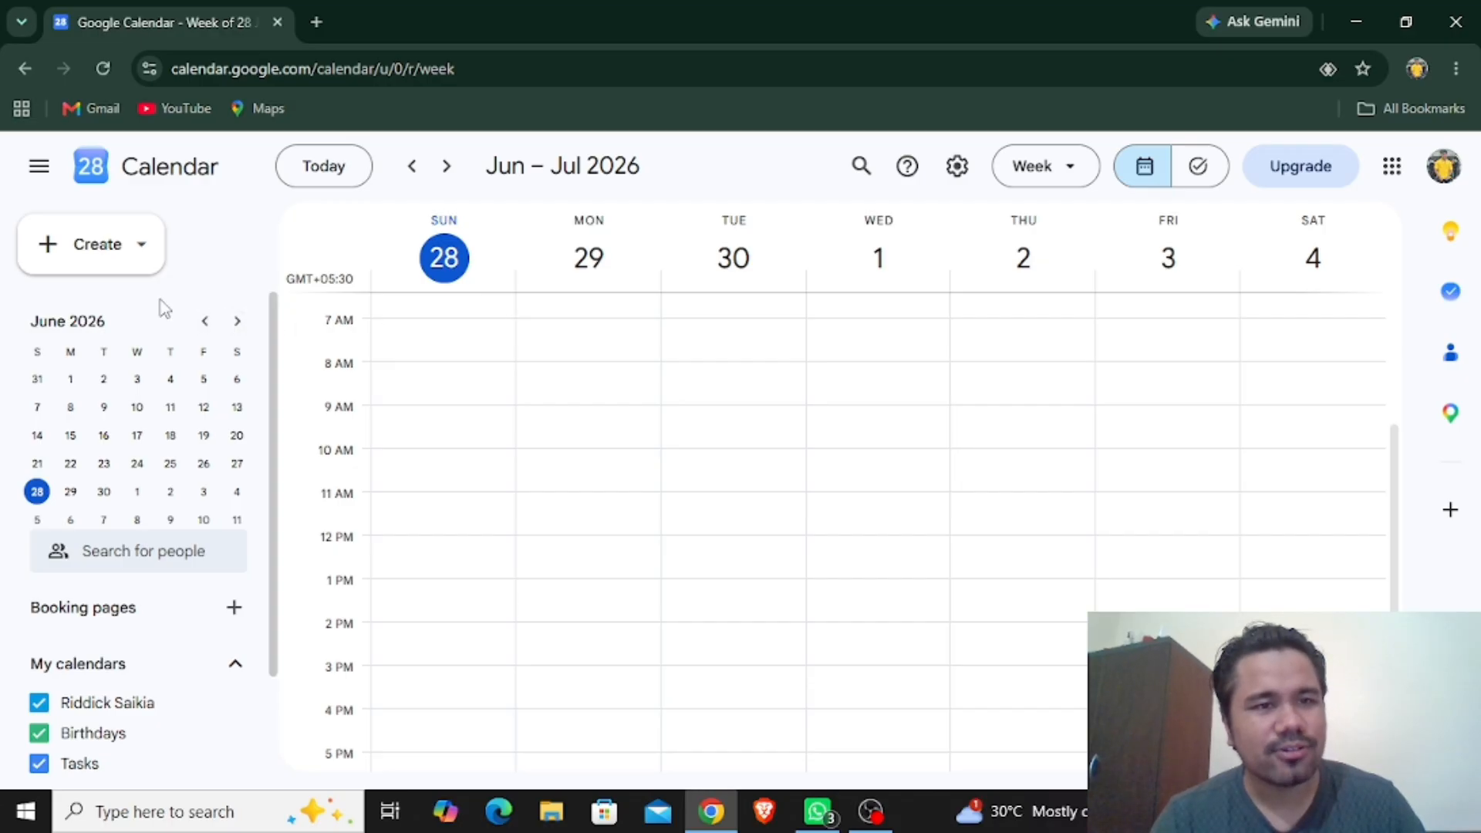
- Start a new calendar event and title it "Business meeting with friend"
click(107, 267)
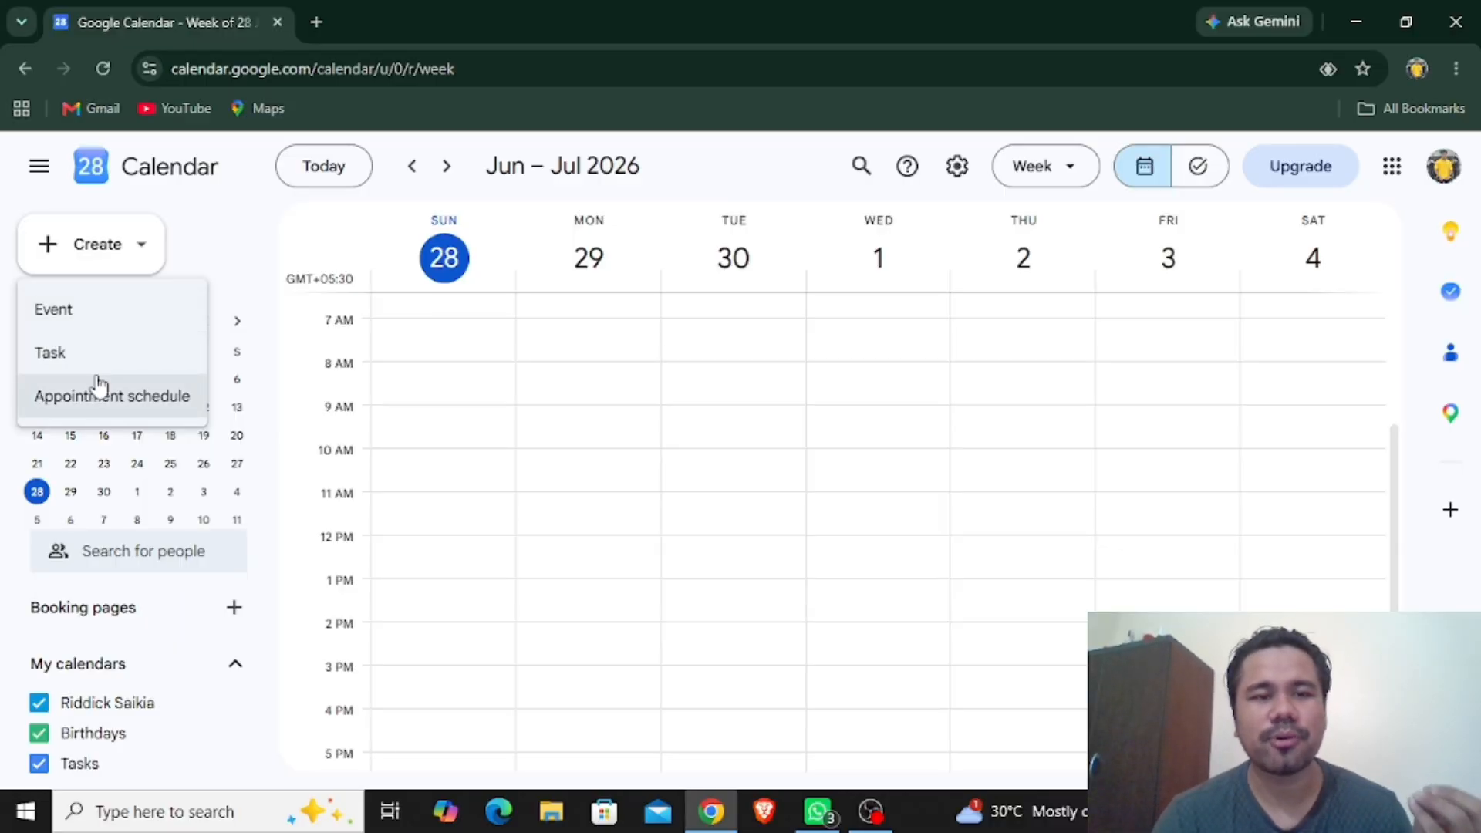
click(135, 312)
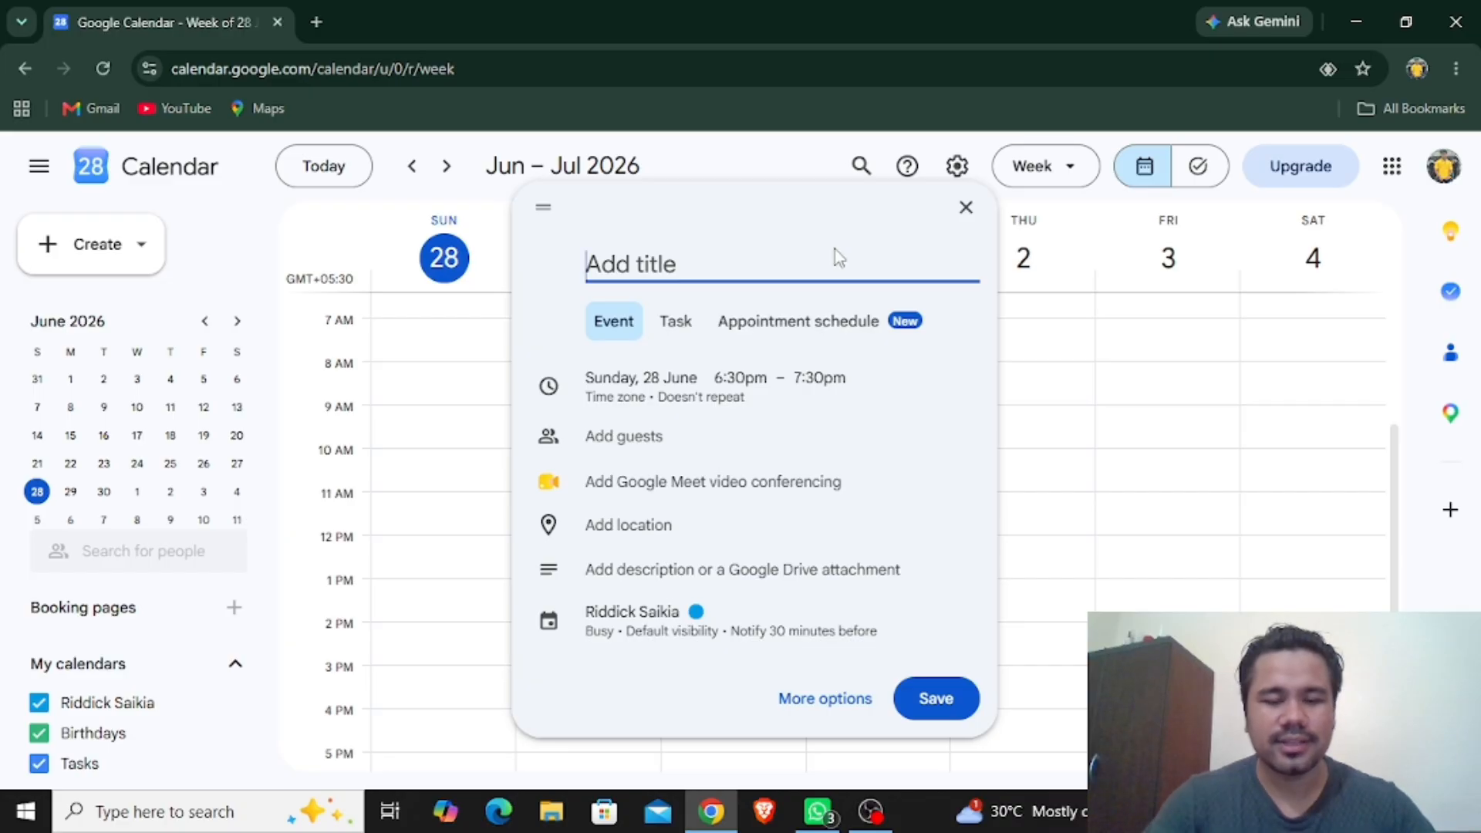
text(Business )
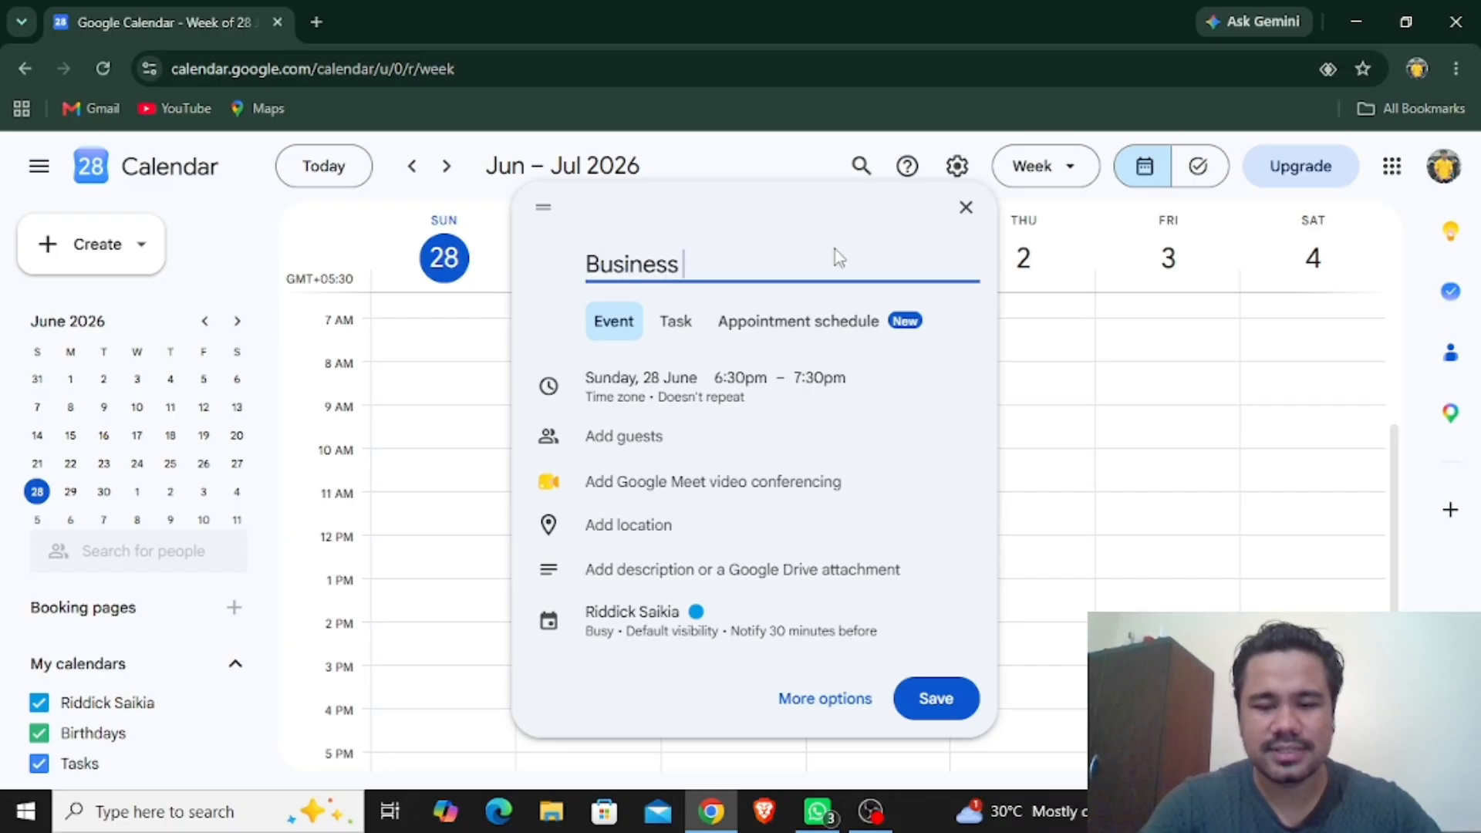
text(meeting wit)
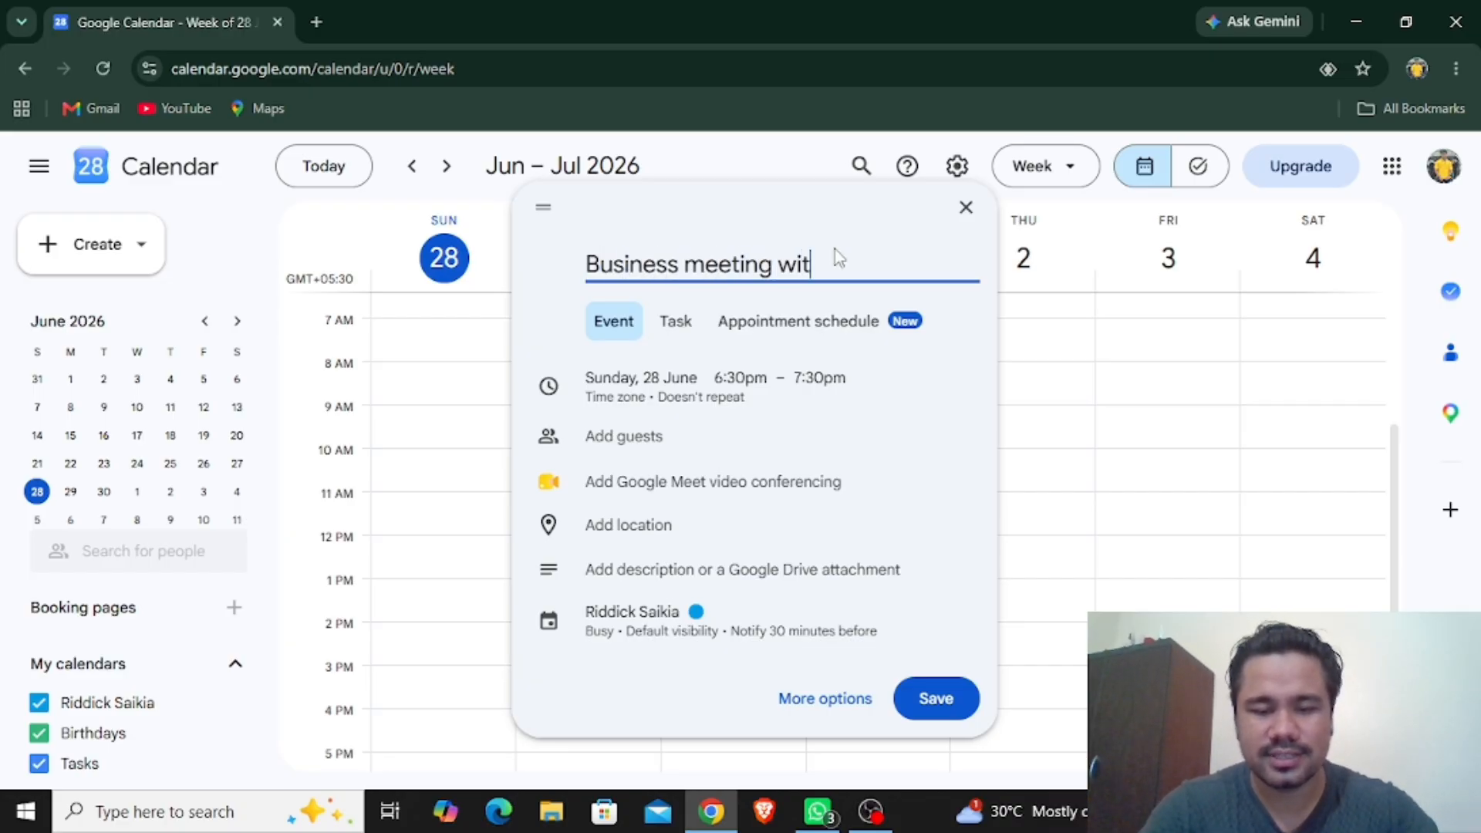
text(h friend)
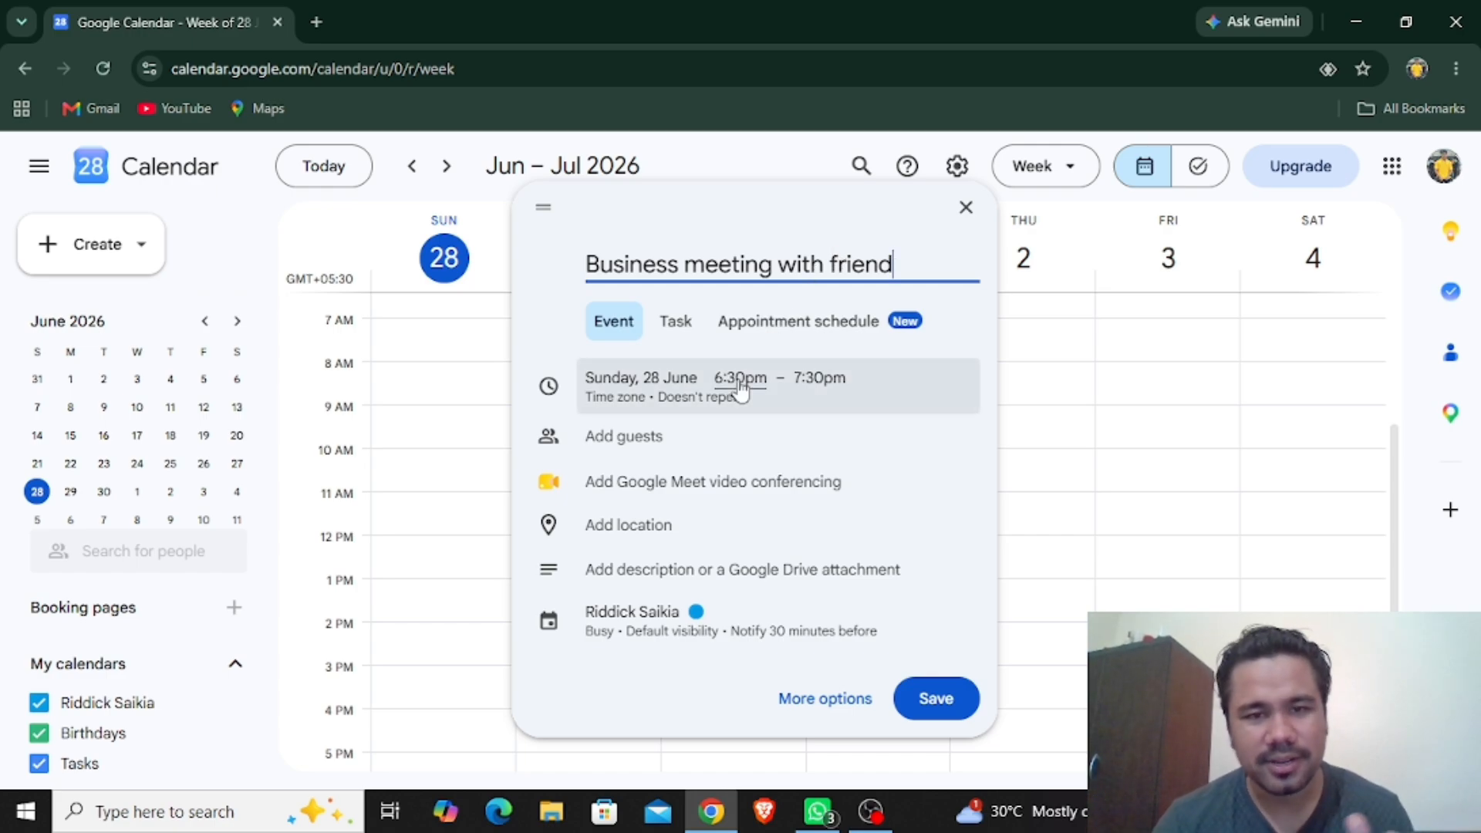
- Set the event's date to Tuesday, 30 June and its start time to 11:00am
click(662, 385)
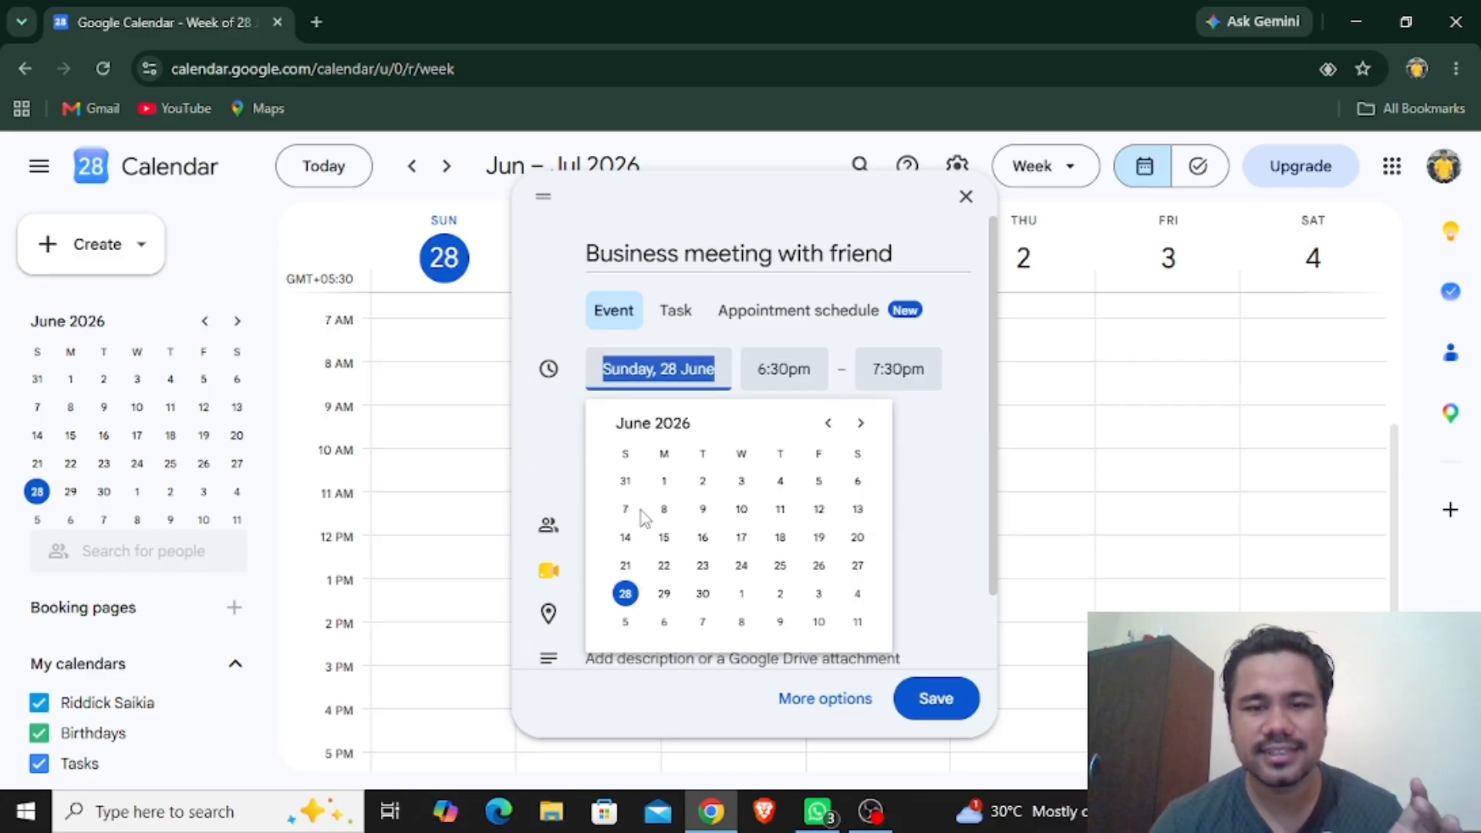
click(702, 594)
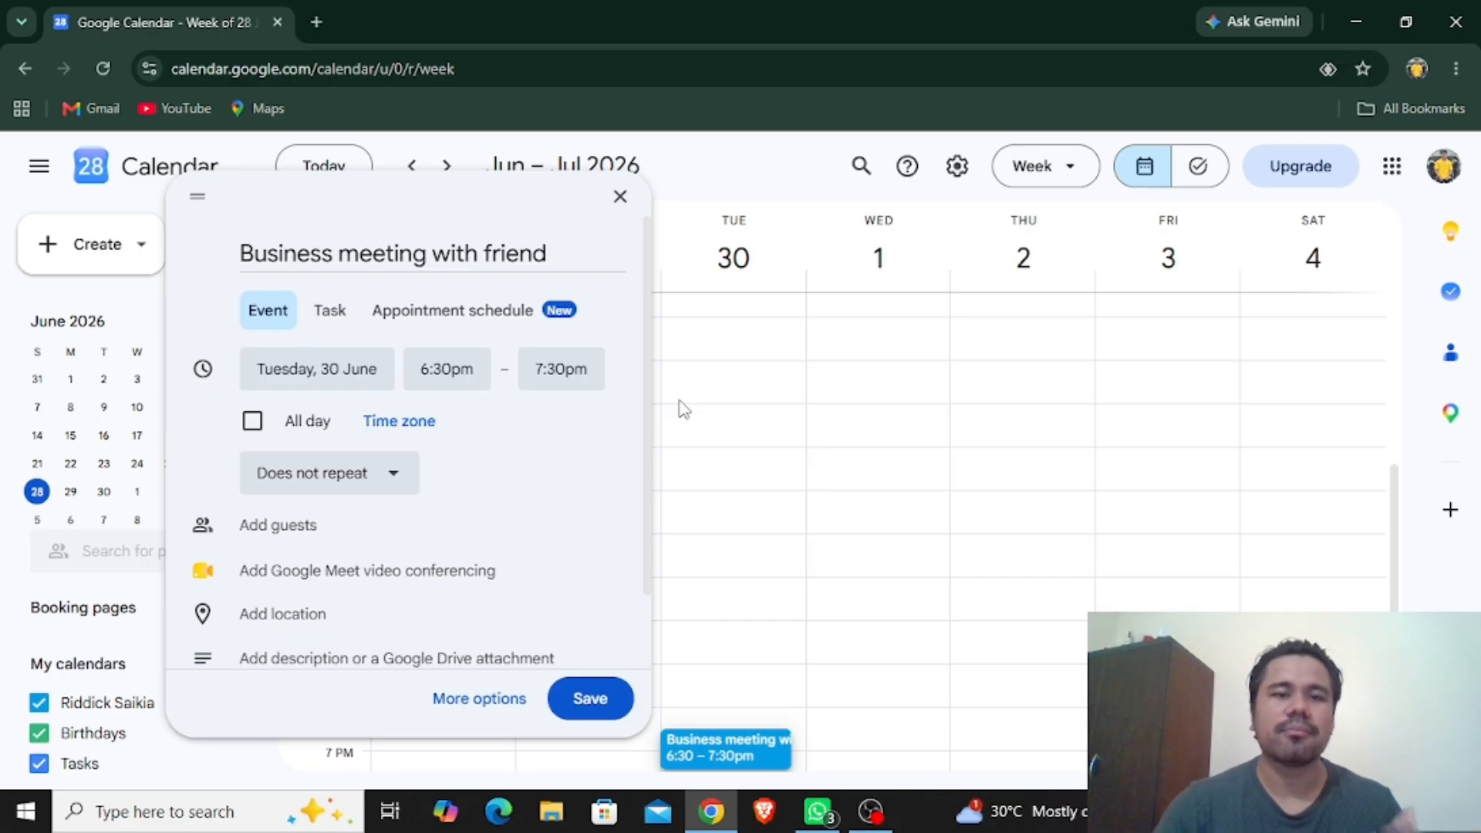
click(441, 353)
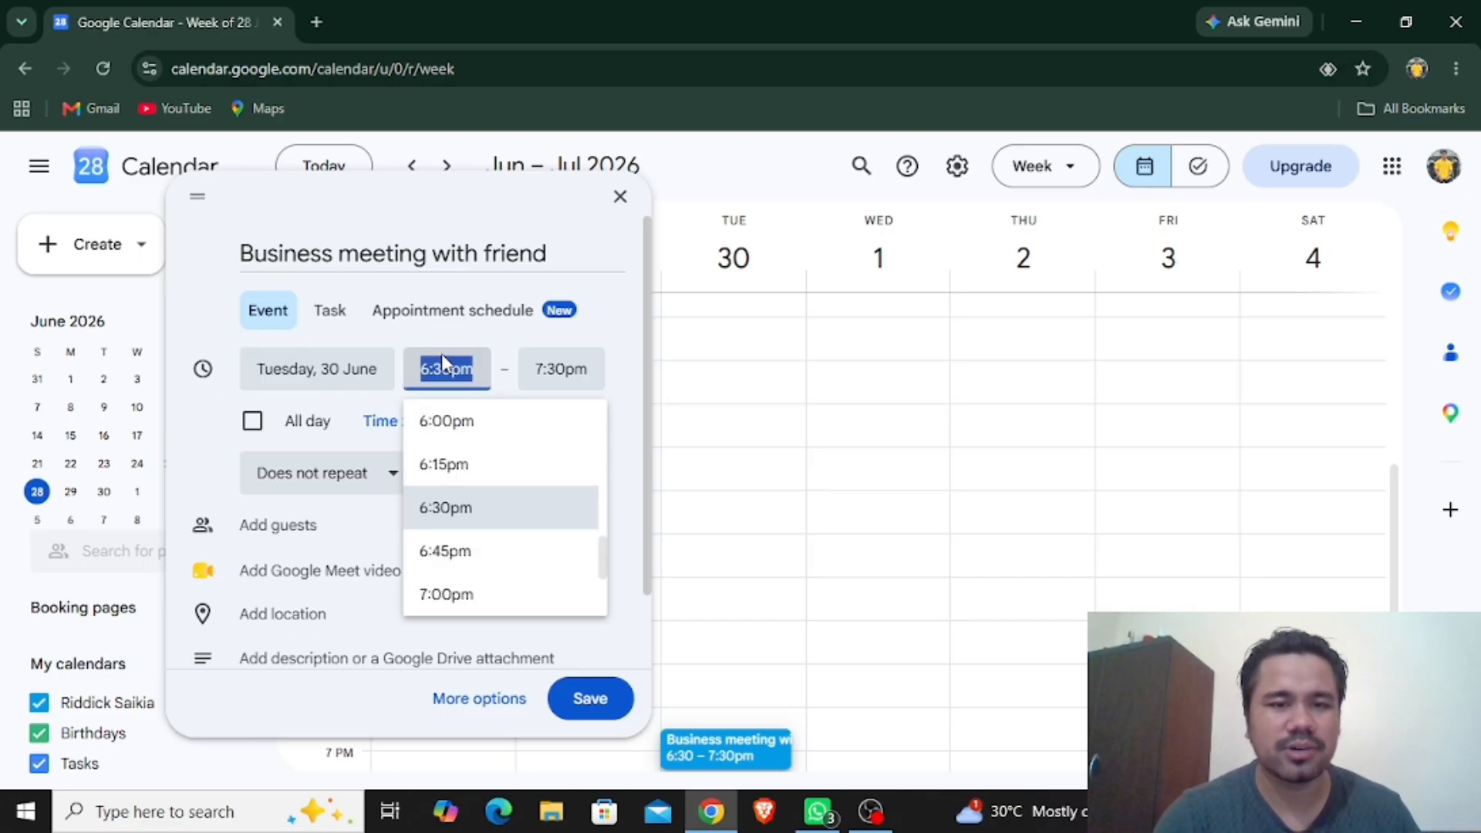
scroll(549, 515, up, 4)
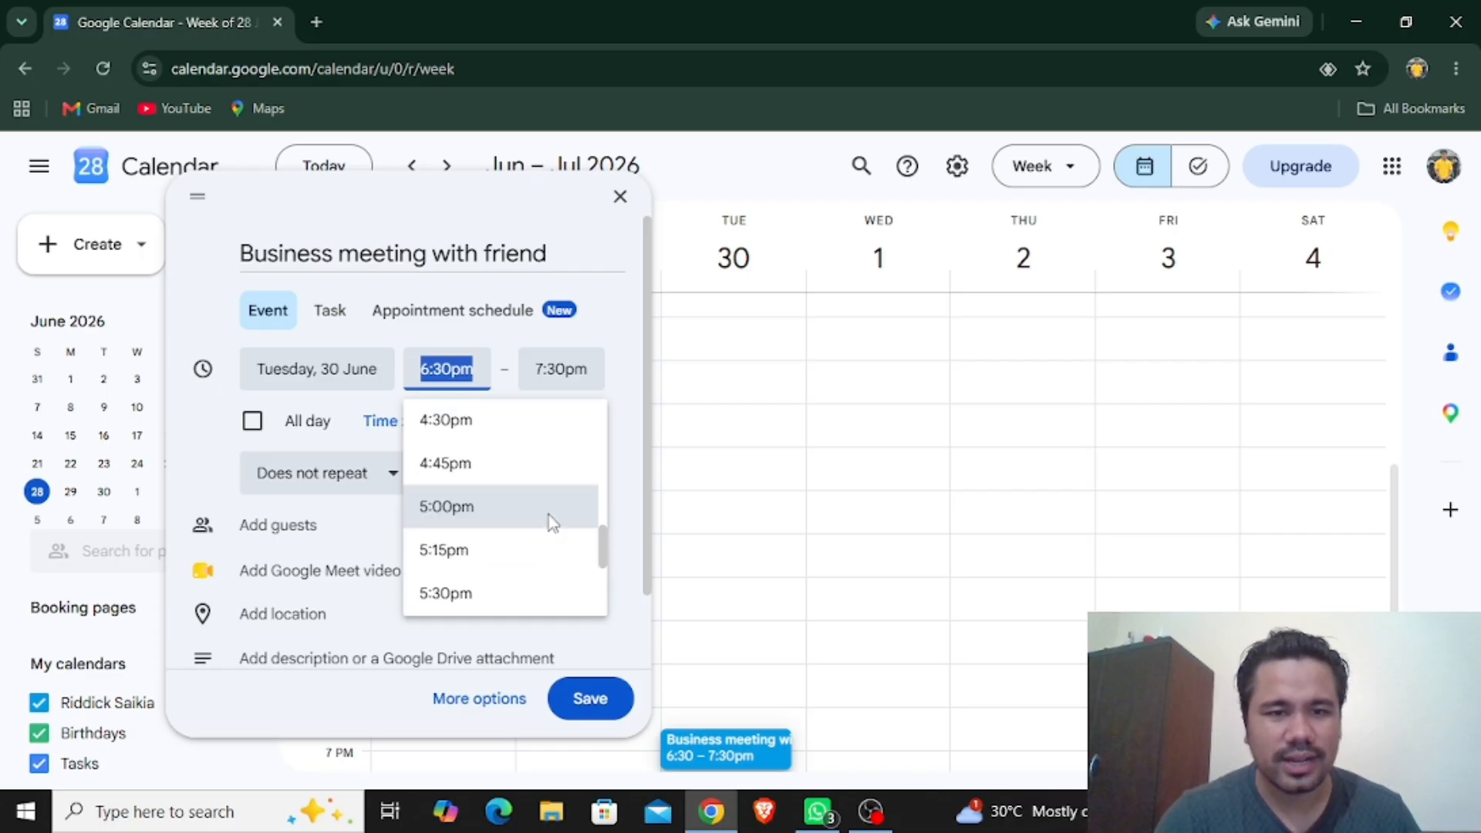
scroll(552, 523, up, 10)
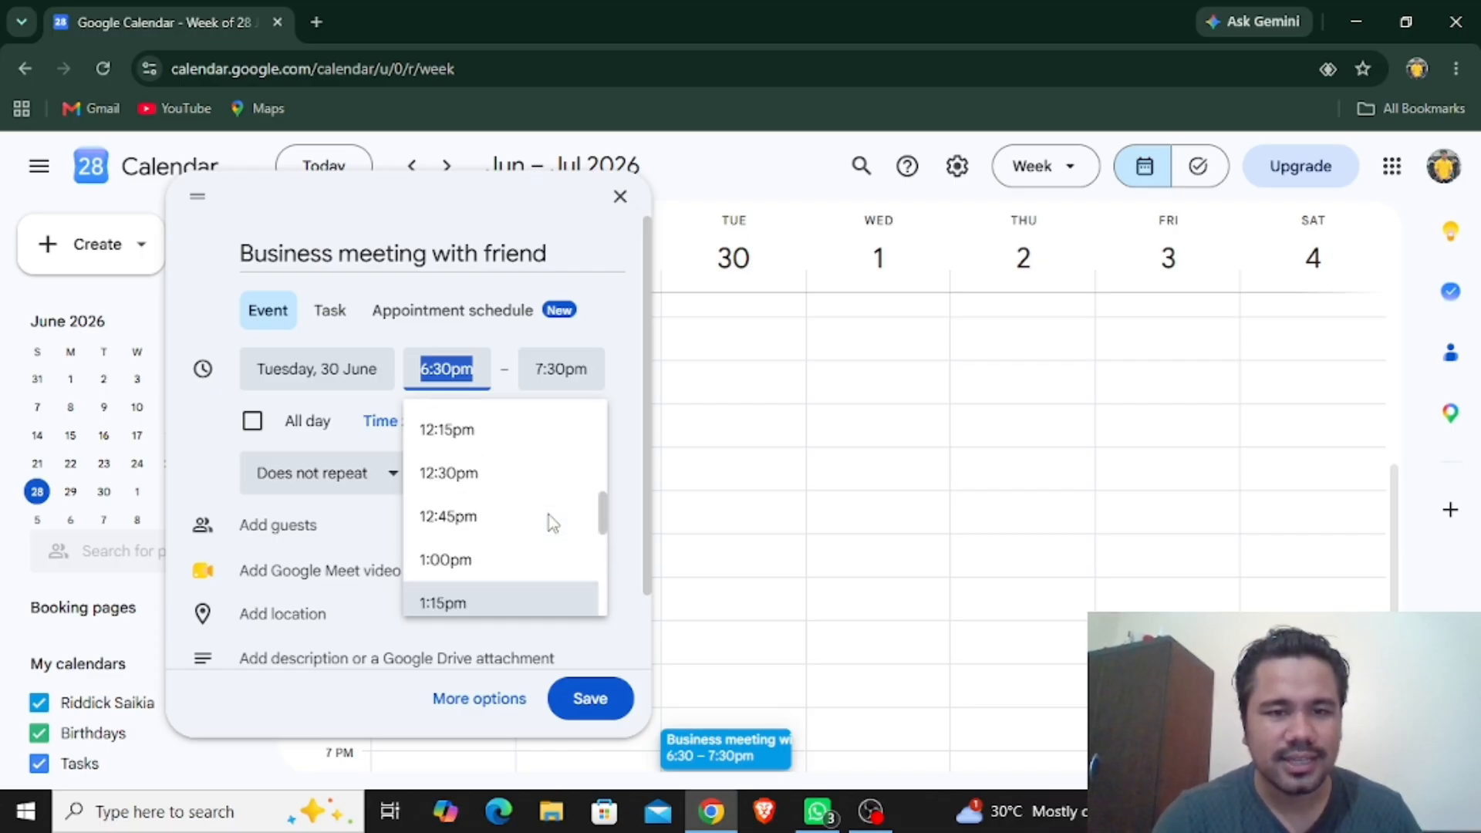
scroll(552, 523, up, 6)
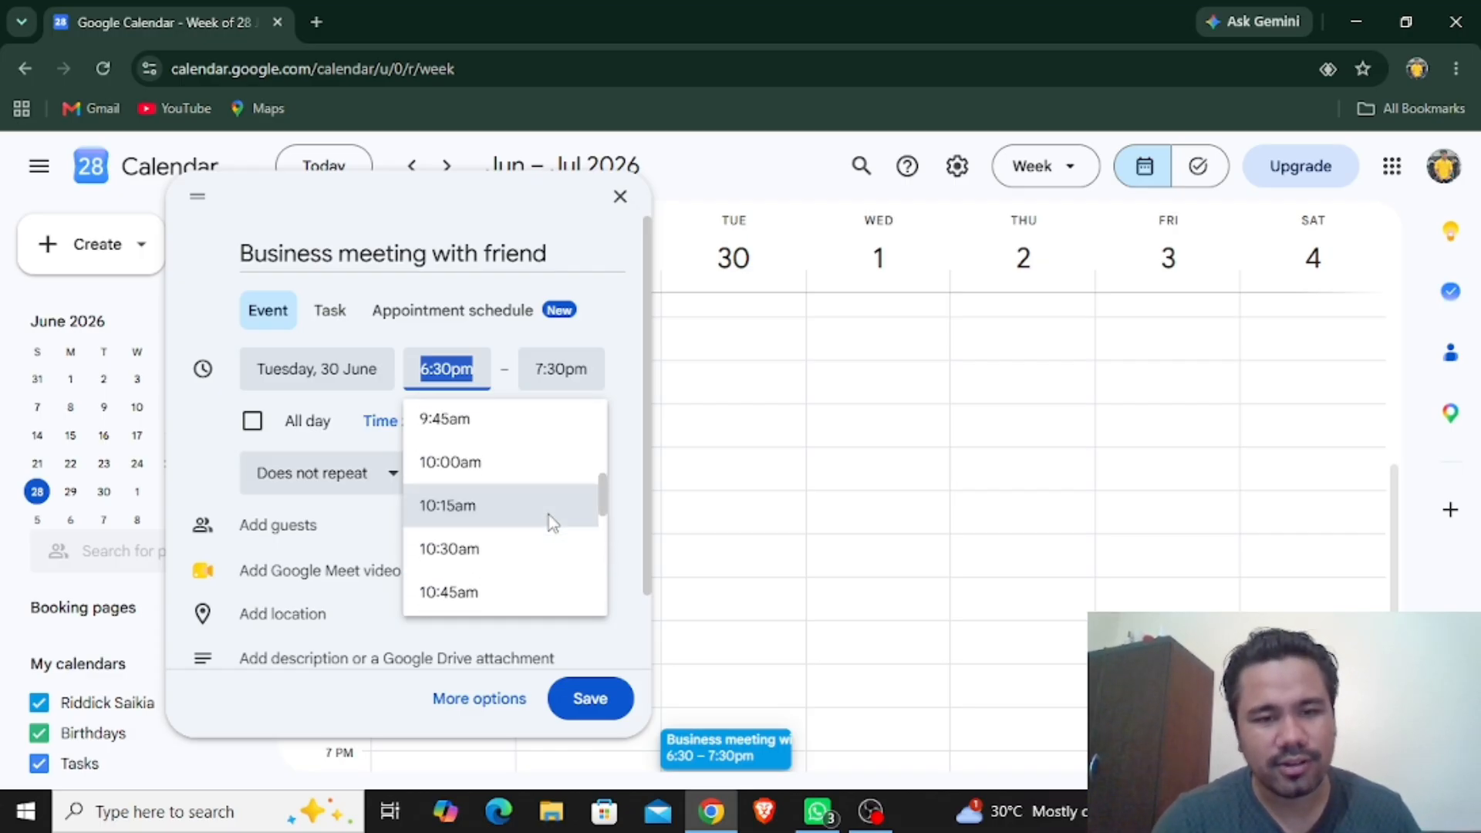
scroll(548, 522, down, 1)
click(495, 571)
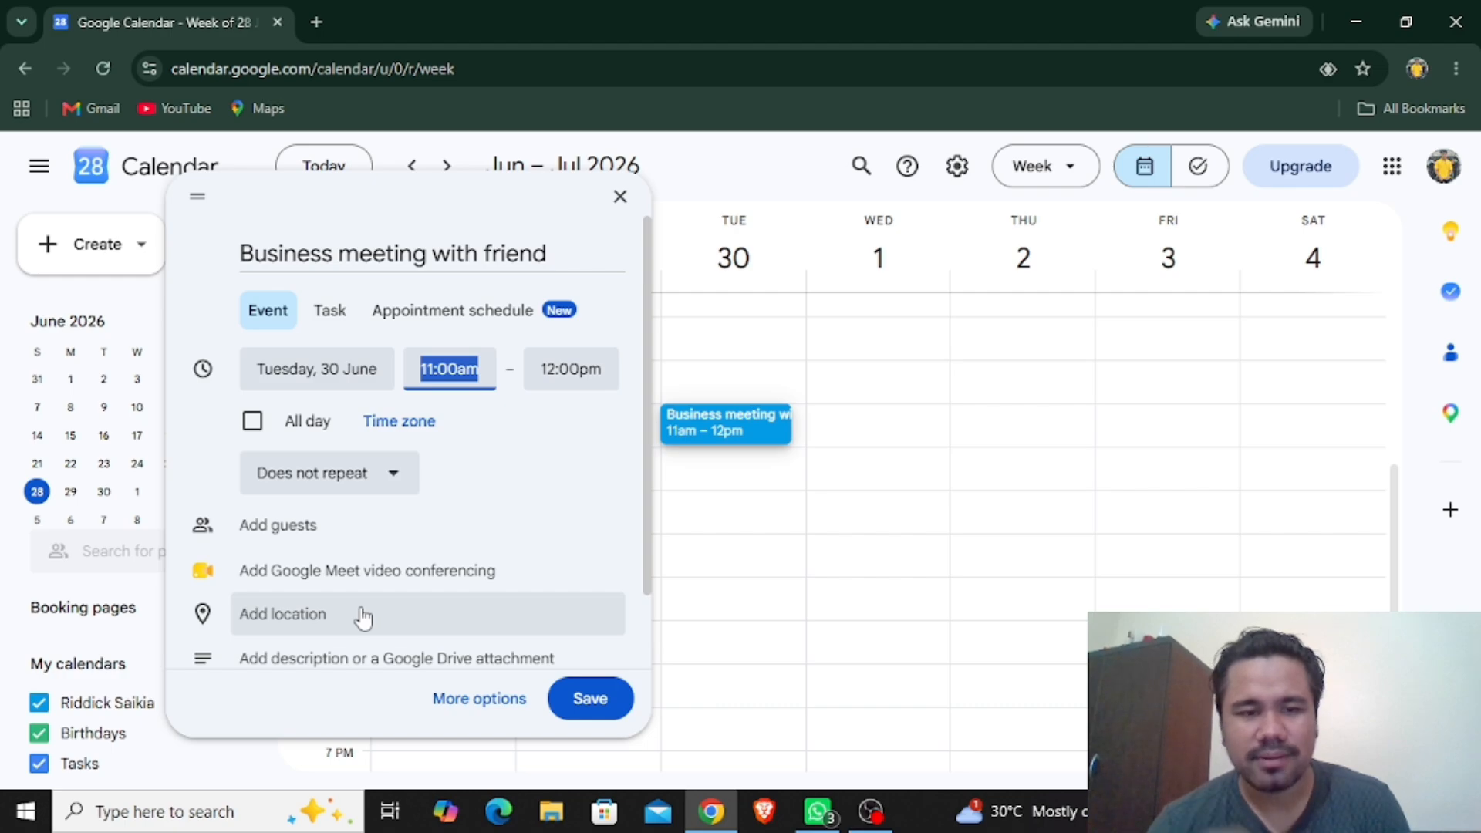
- Save the business meeting event and block calendar.google.com from showing browser notifications
scroll(362, 617, down, 2)
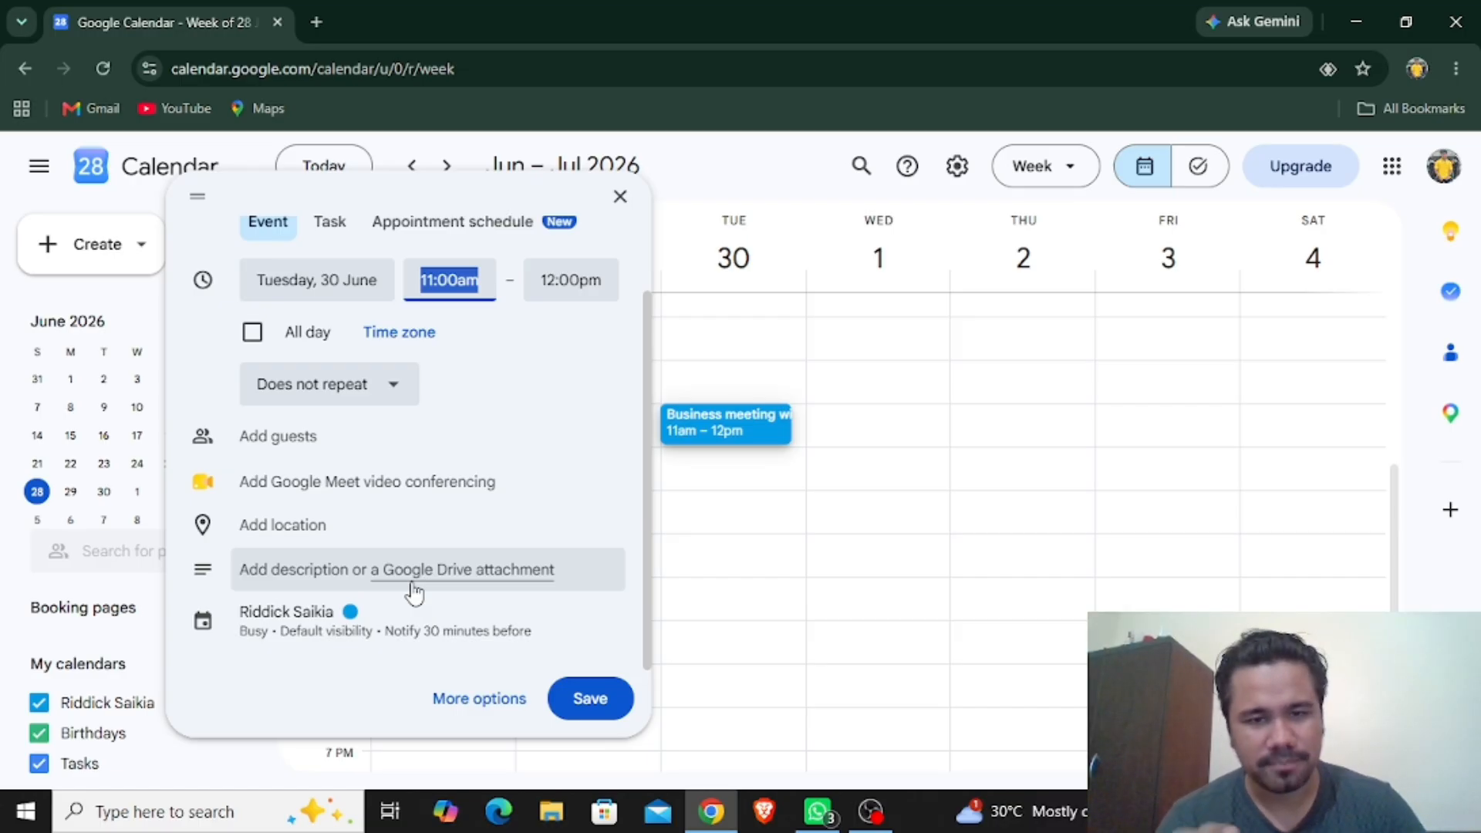
click(590, 699)
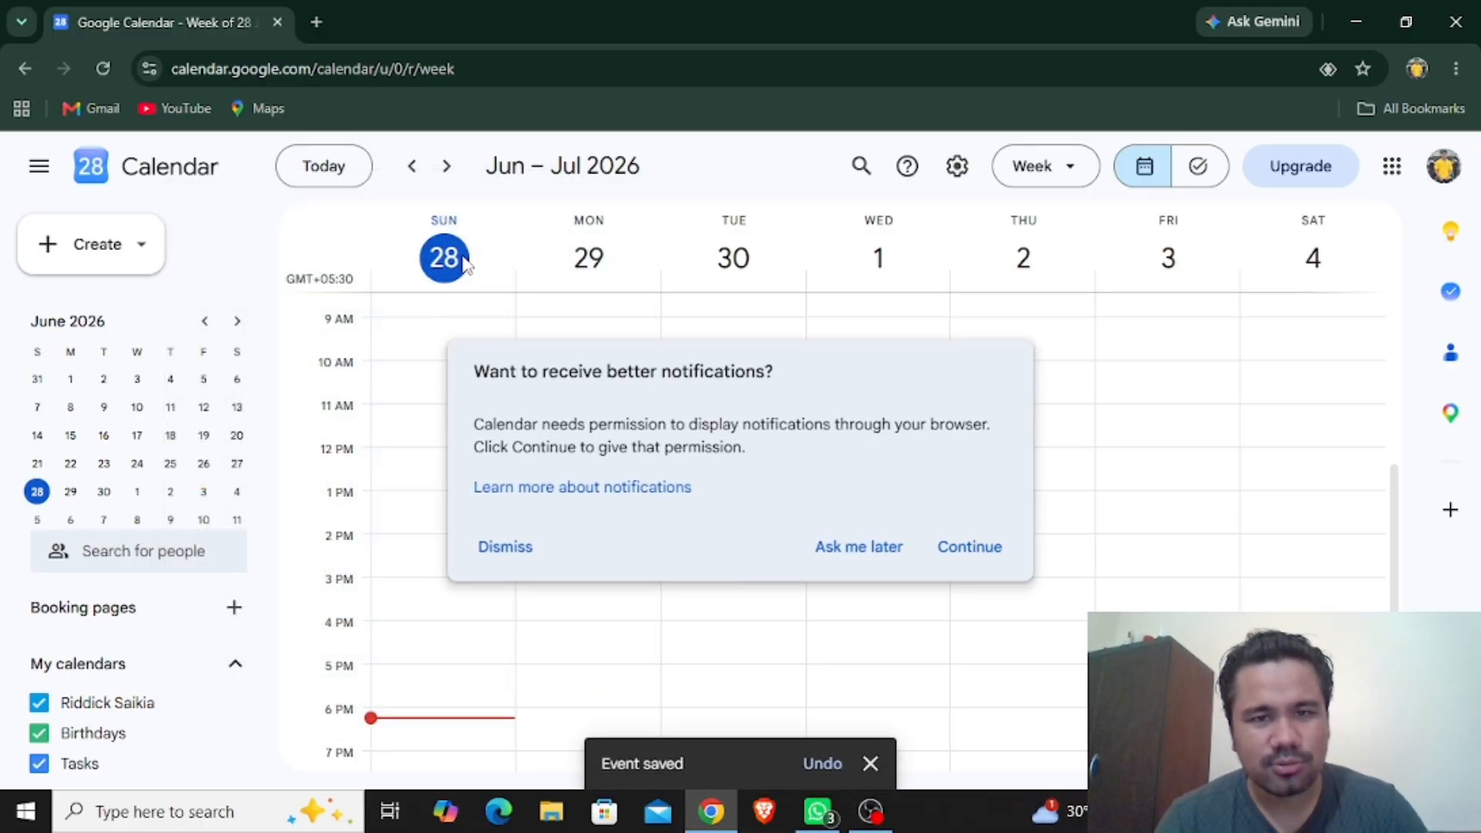
click(988, 553)
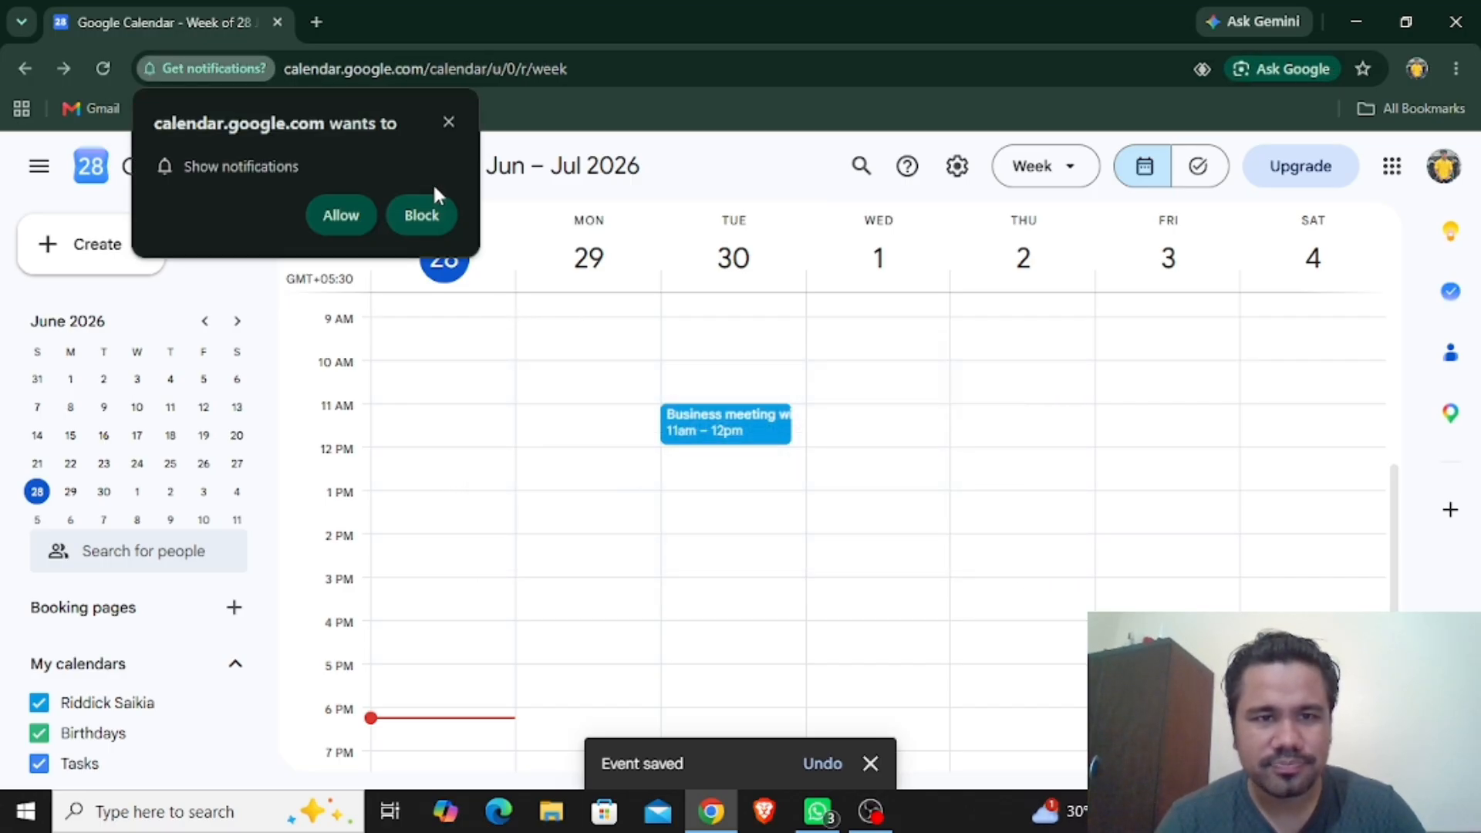
click(419, 214)
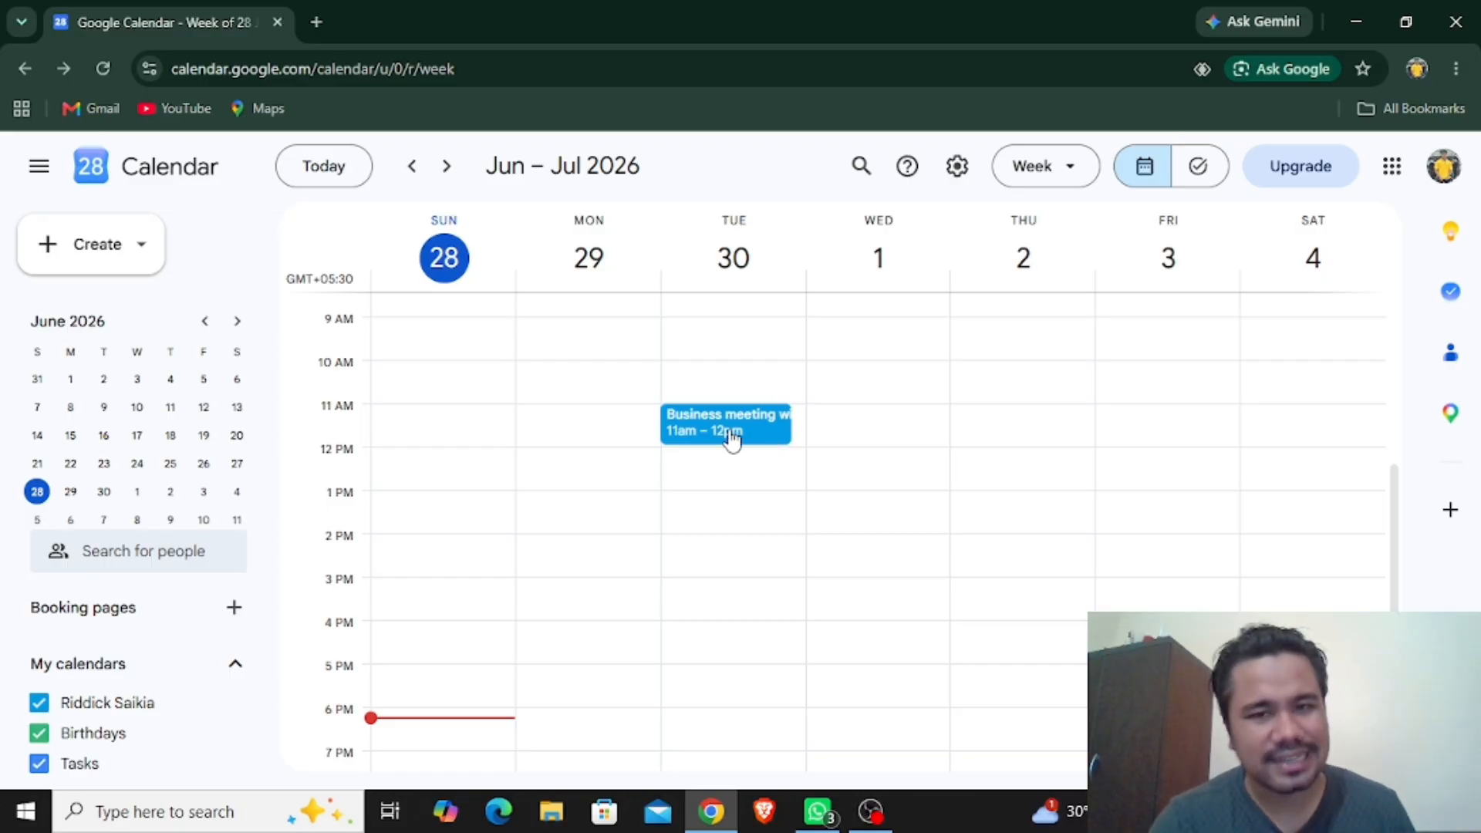
- Start a new task titled "Water drinking reminder" and open its date and time options
click(131, 252)
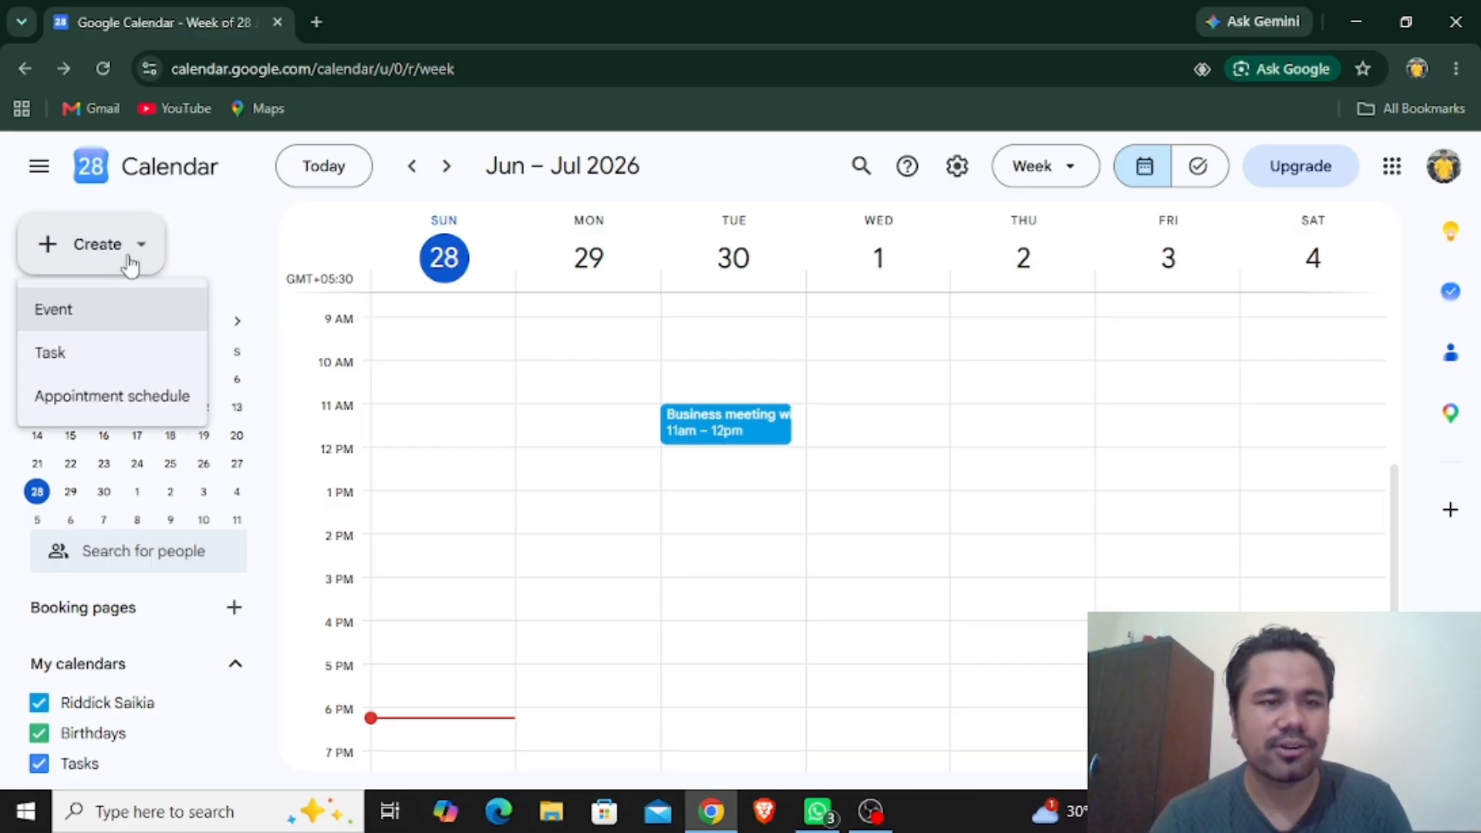
click(122, 359)
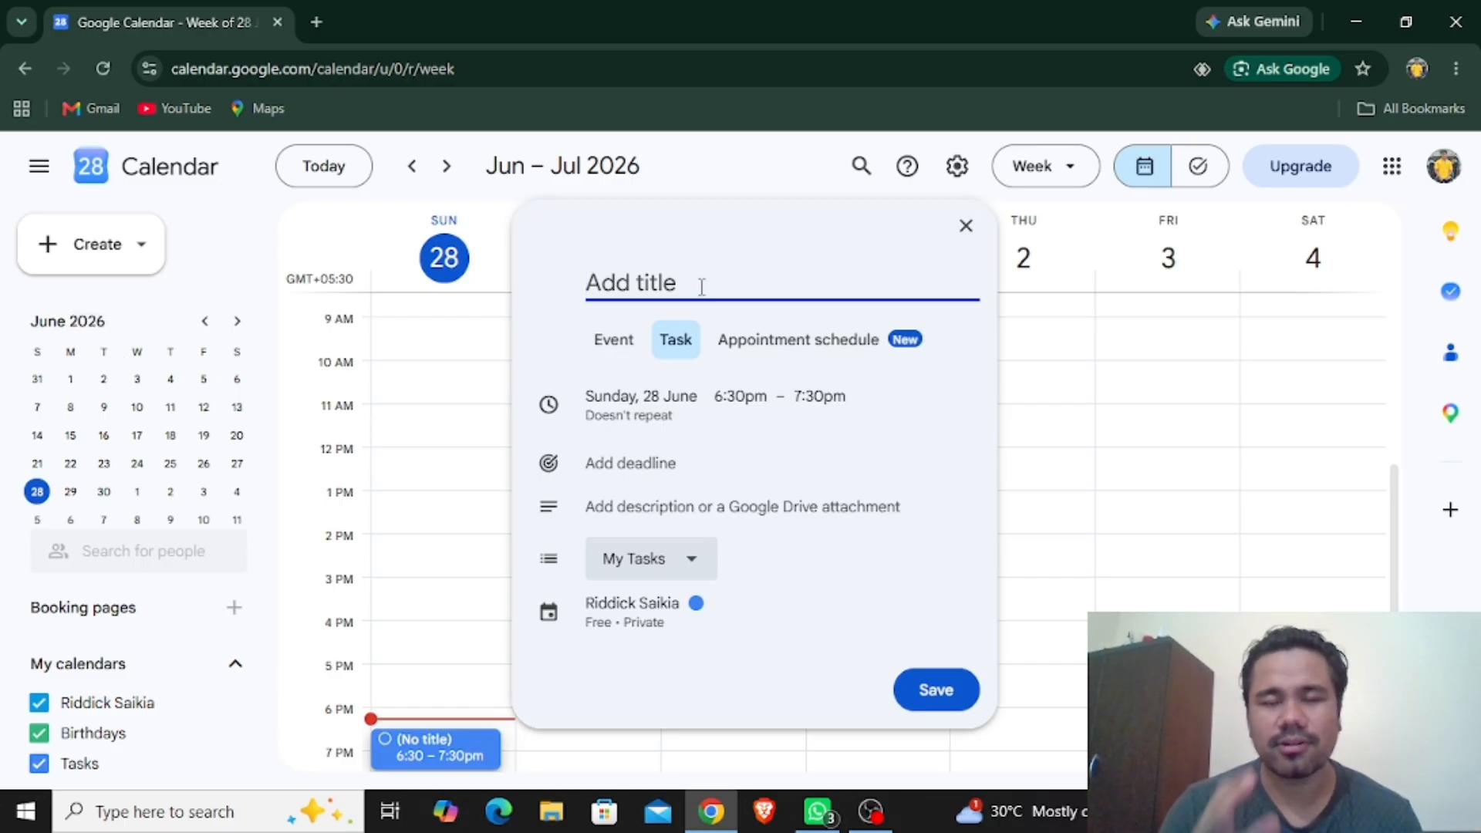
text(Wa)
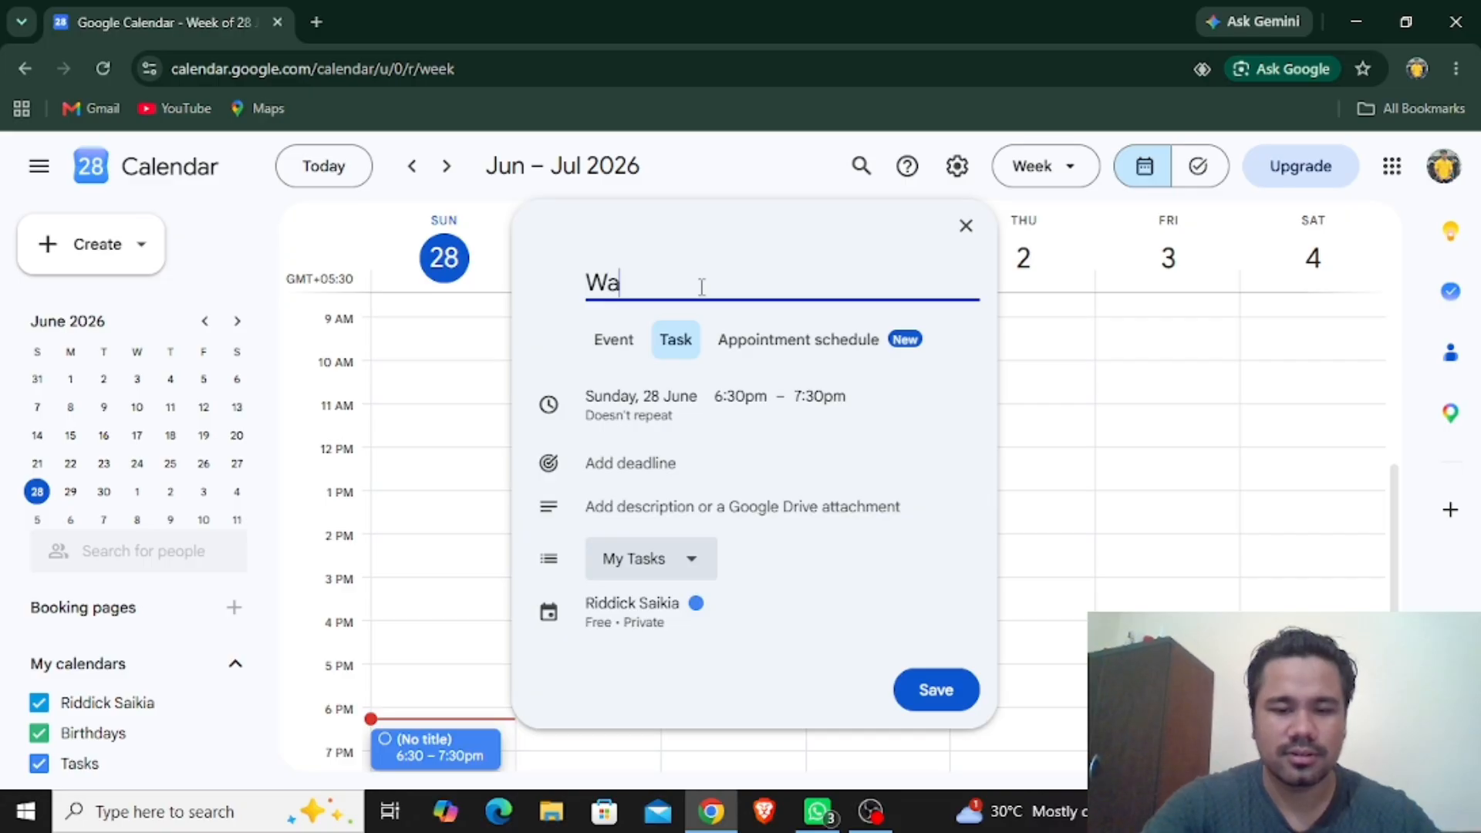
text(ter drinkin)
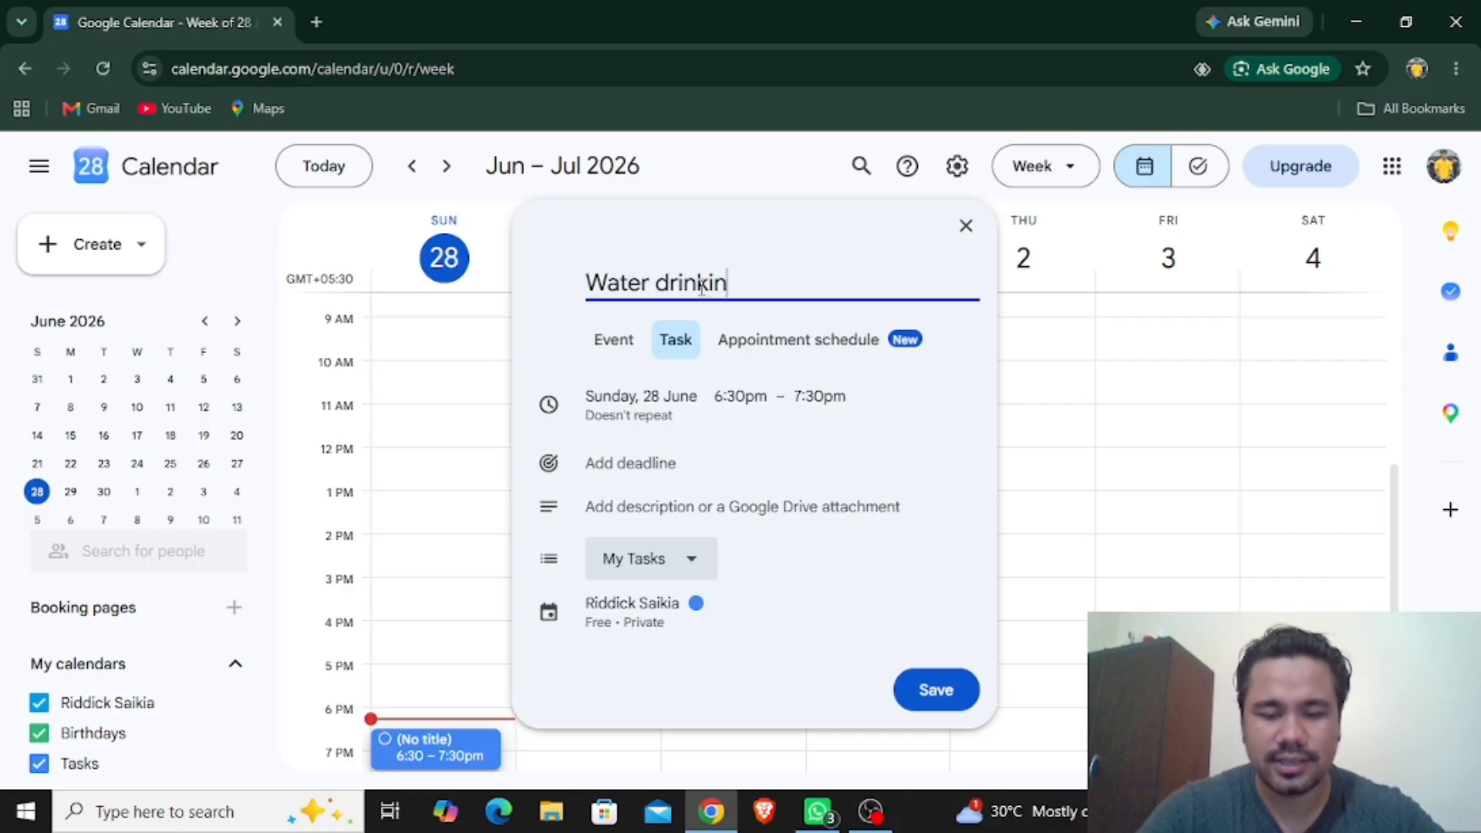
text(g reminder)
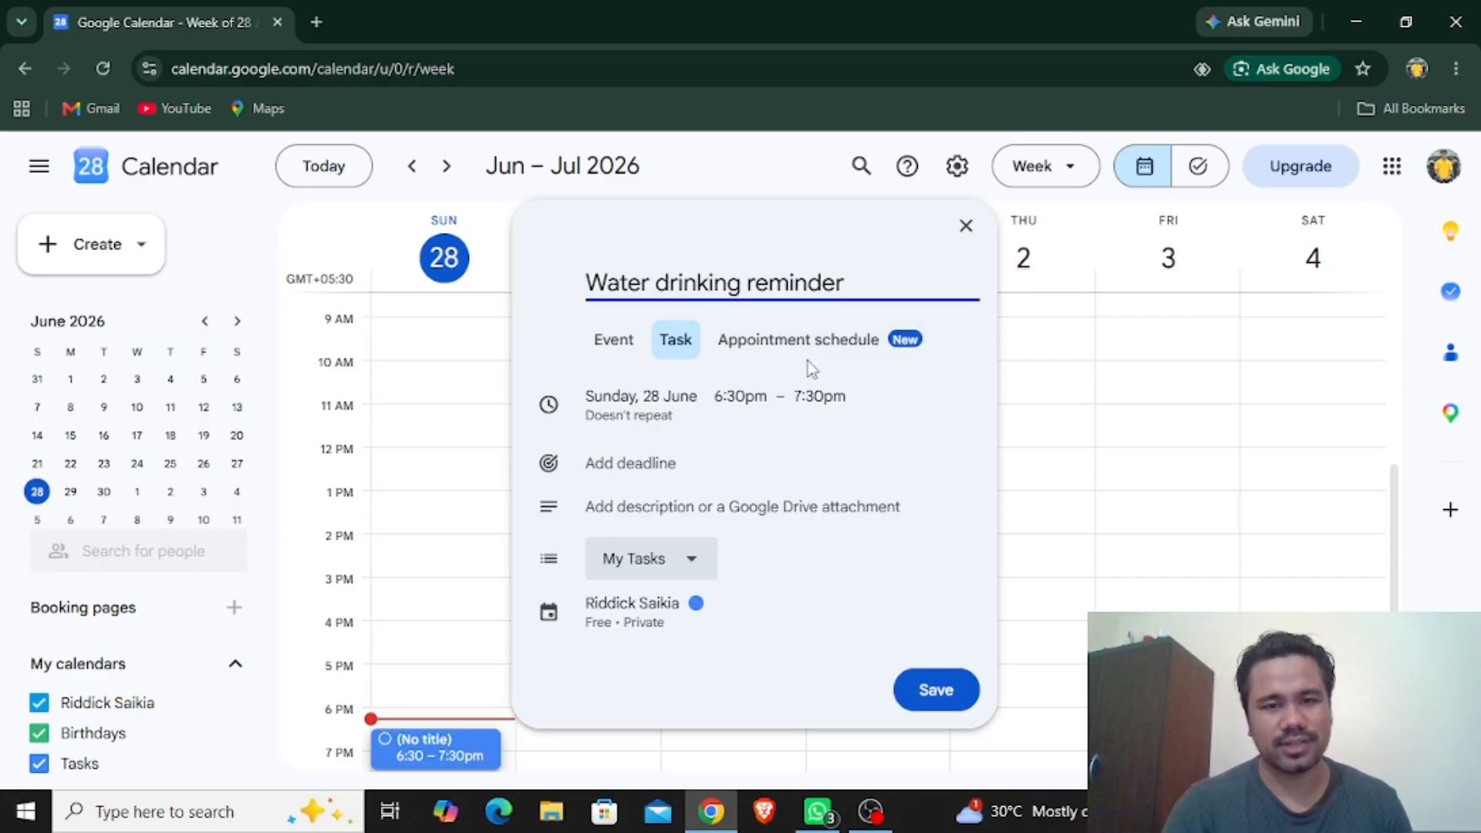
click(655, 432)
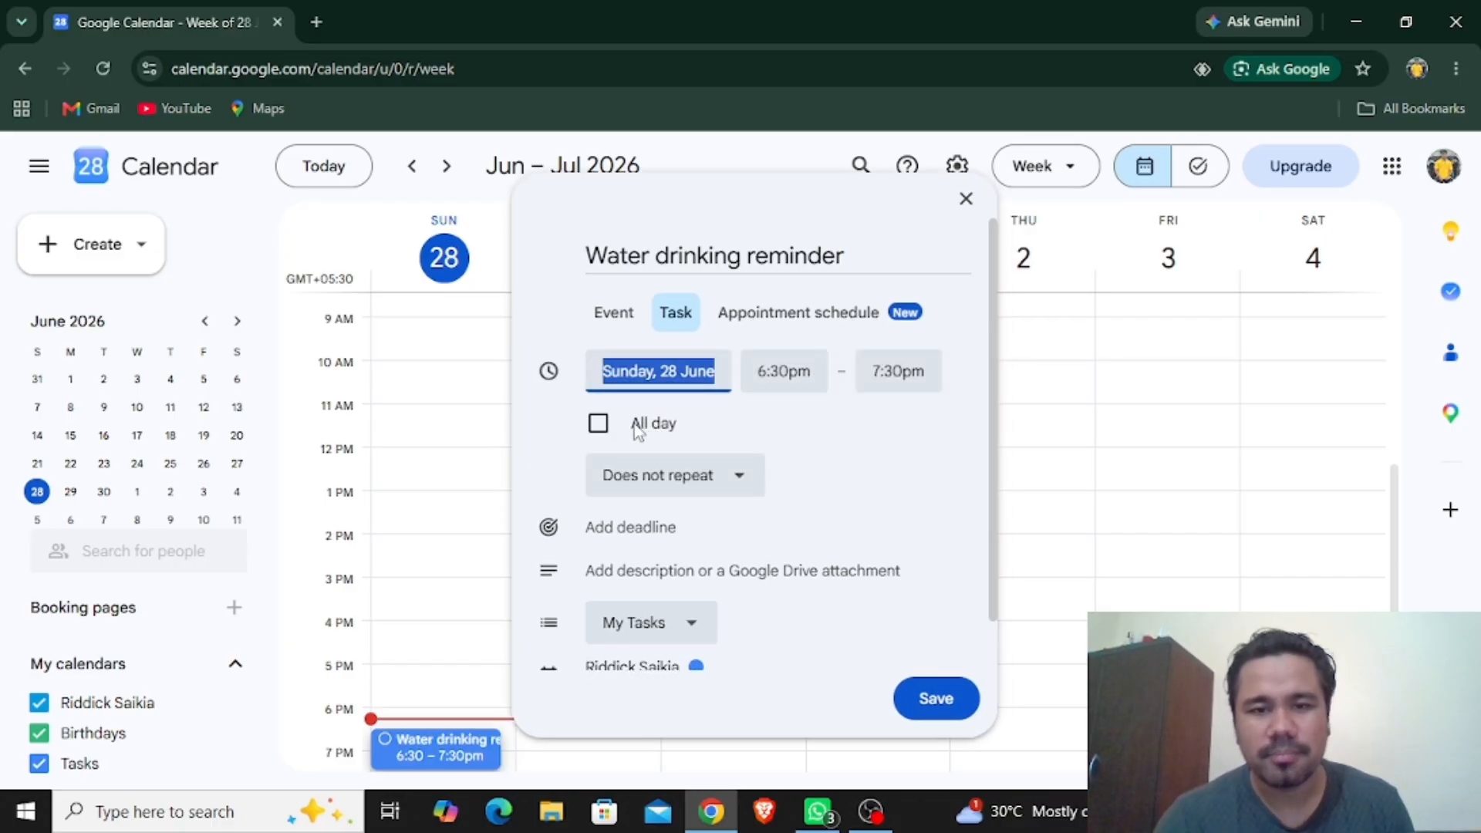
- Give the water drinking task a start time of 8:00am on Sunday, 28 June
click(600, 424)
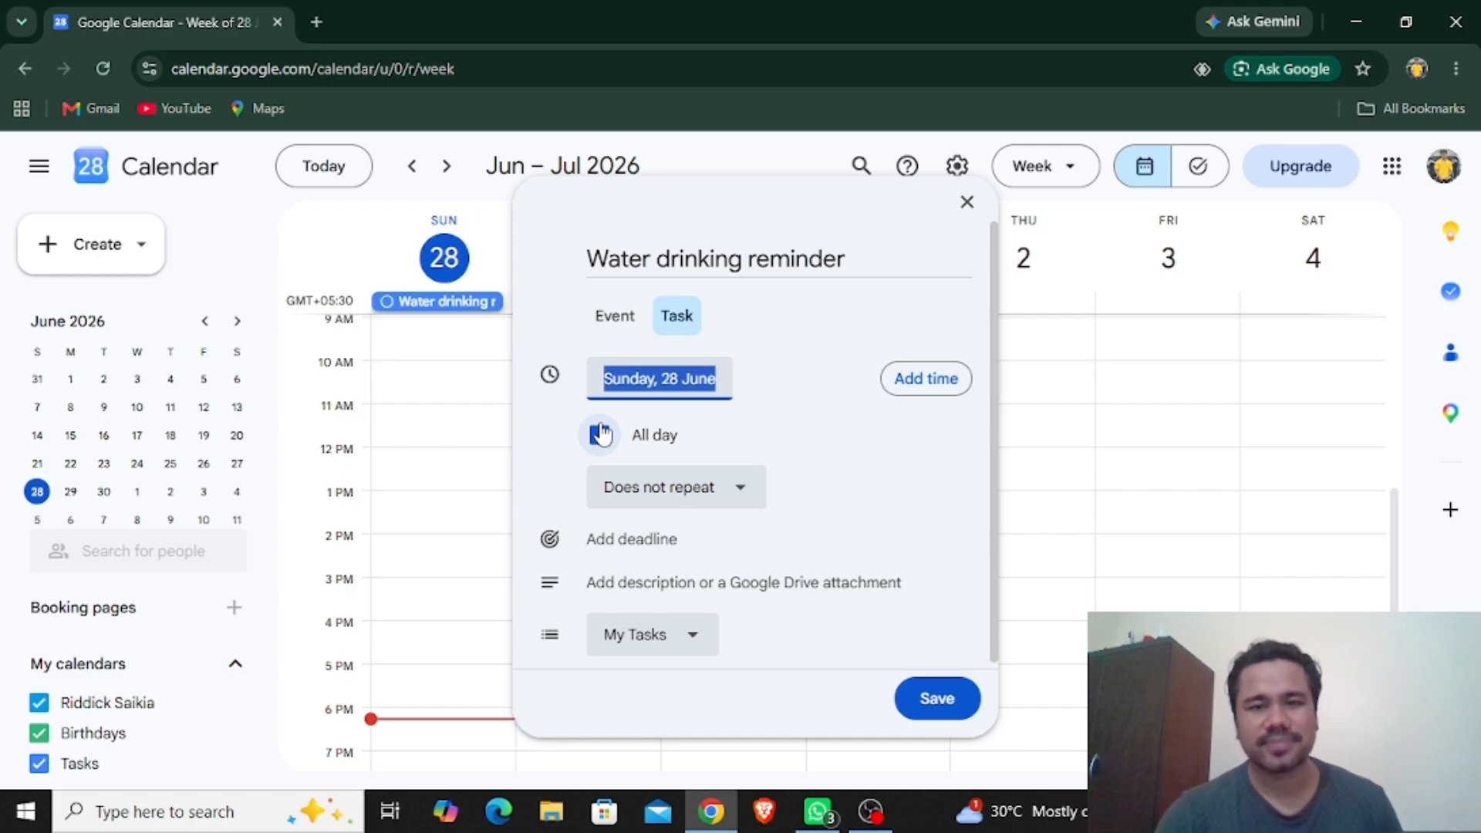
click(929, 378)
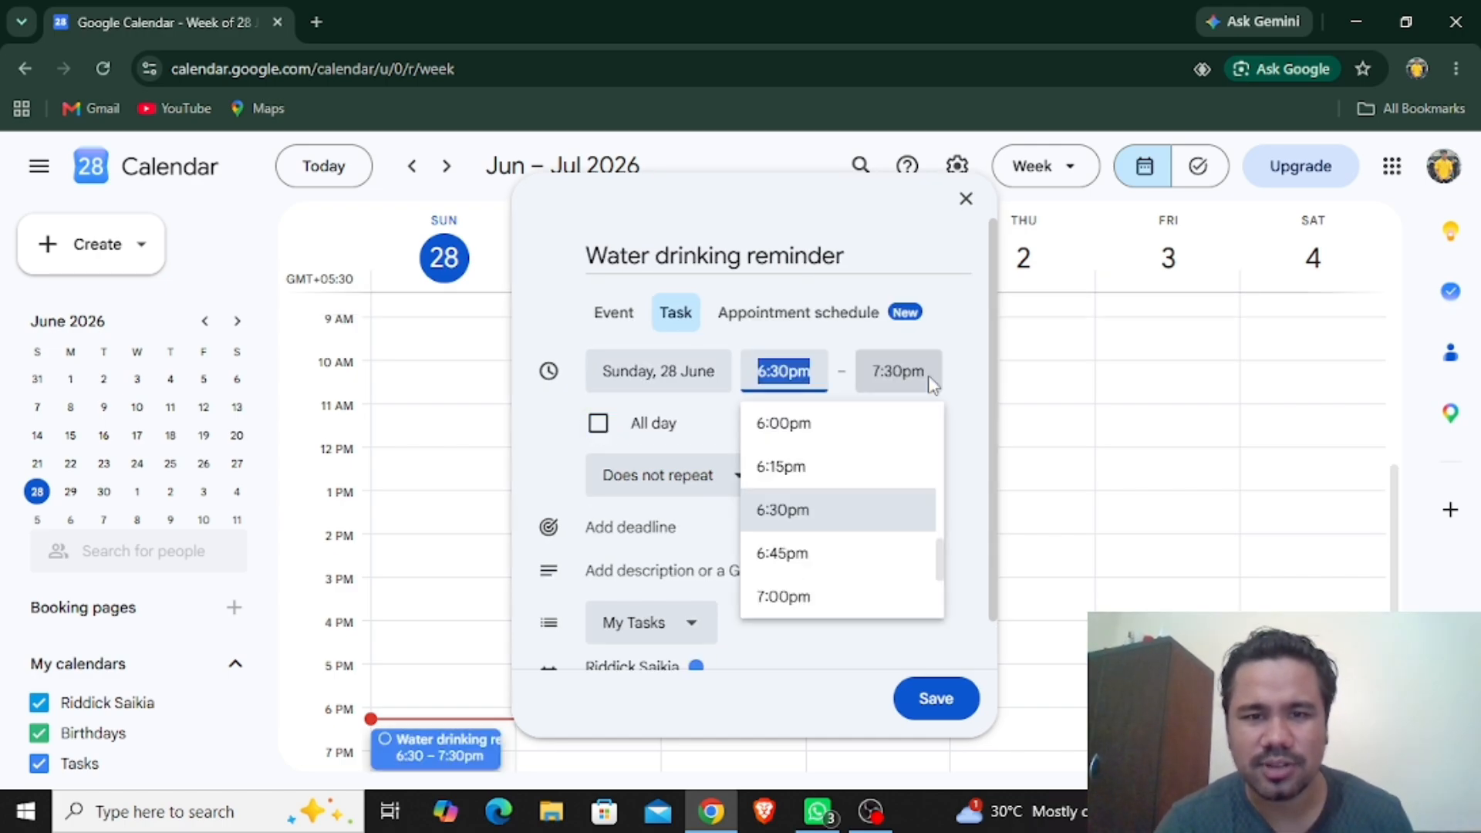
scroll(810, 509, down, 2)
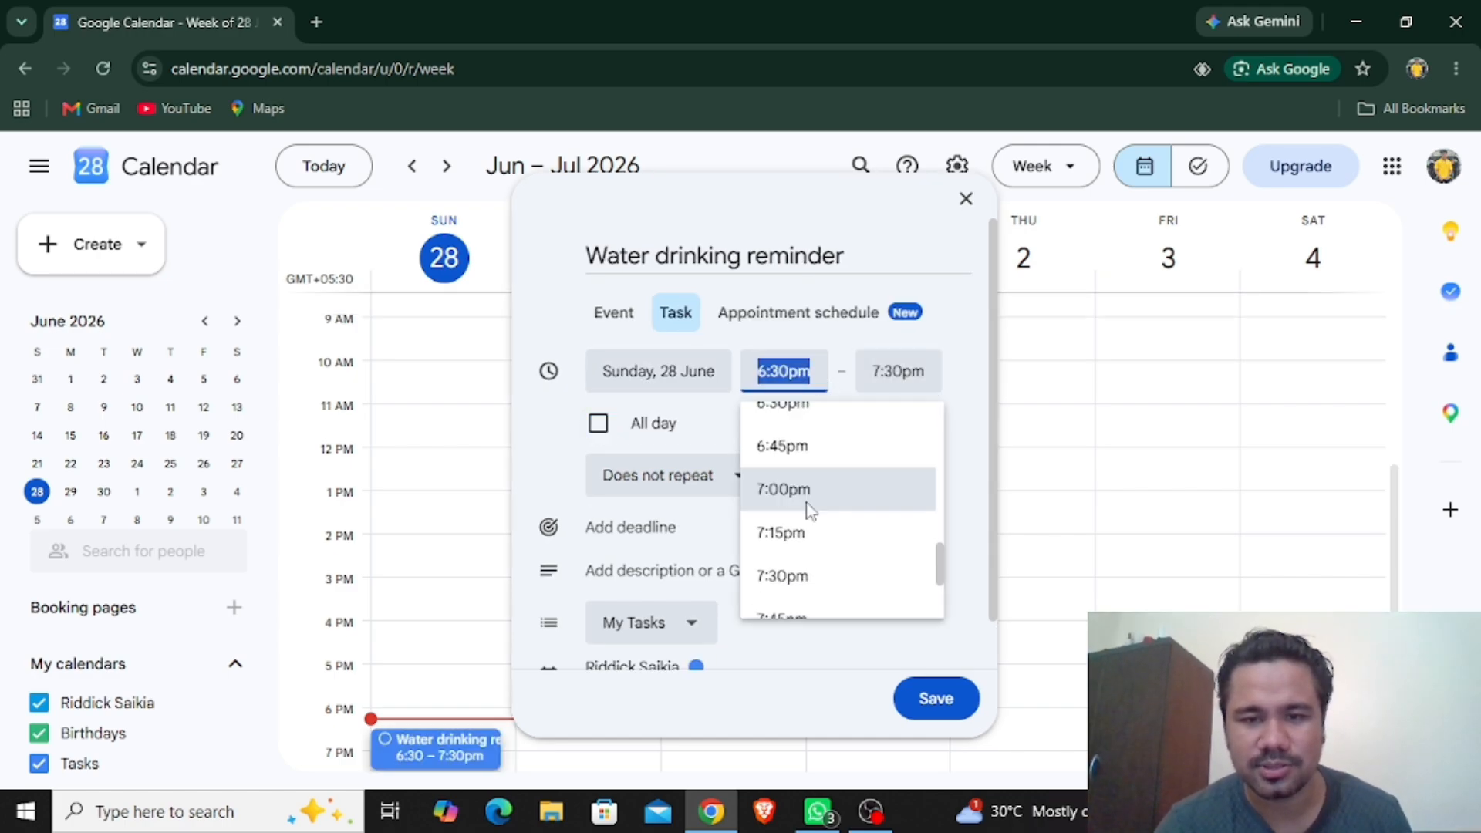
scroll(809, 509, up, 10)
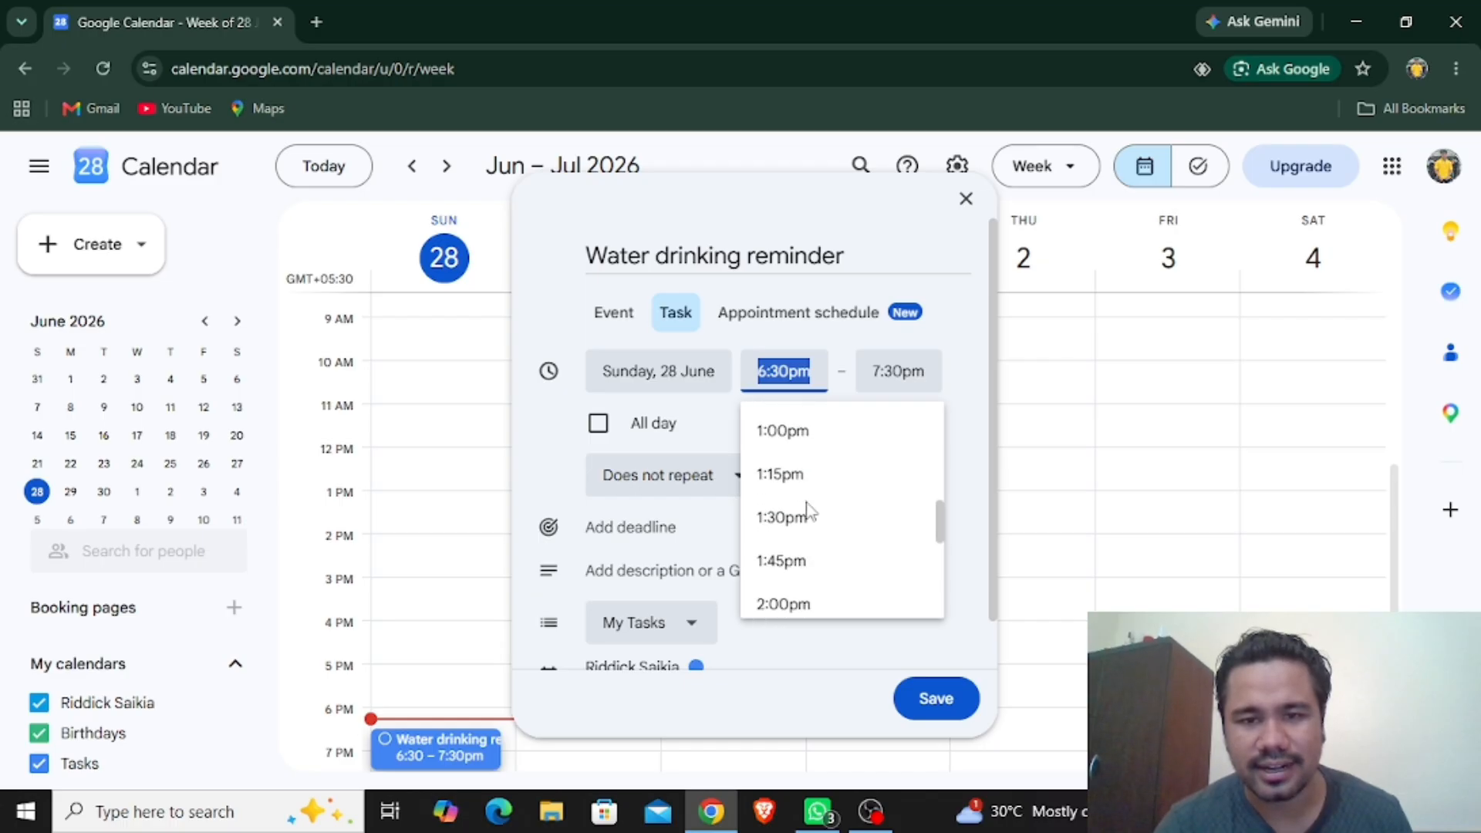
scroll(808, 509, up, 4)
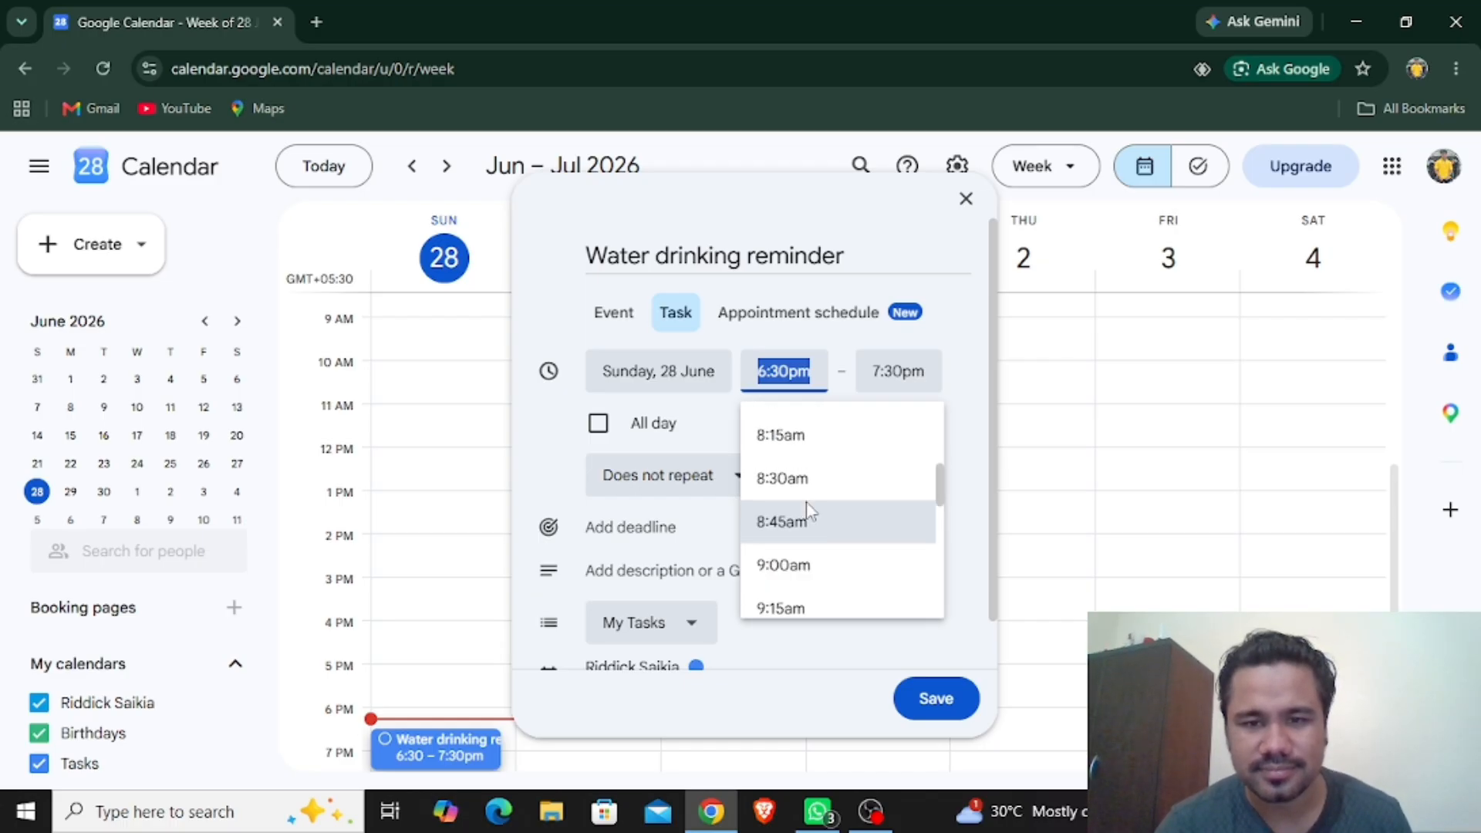
scroll(808, 506, up, 1)
click(810, 451)
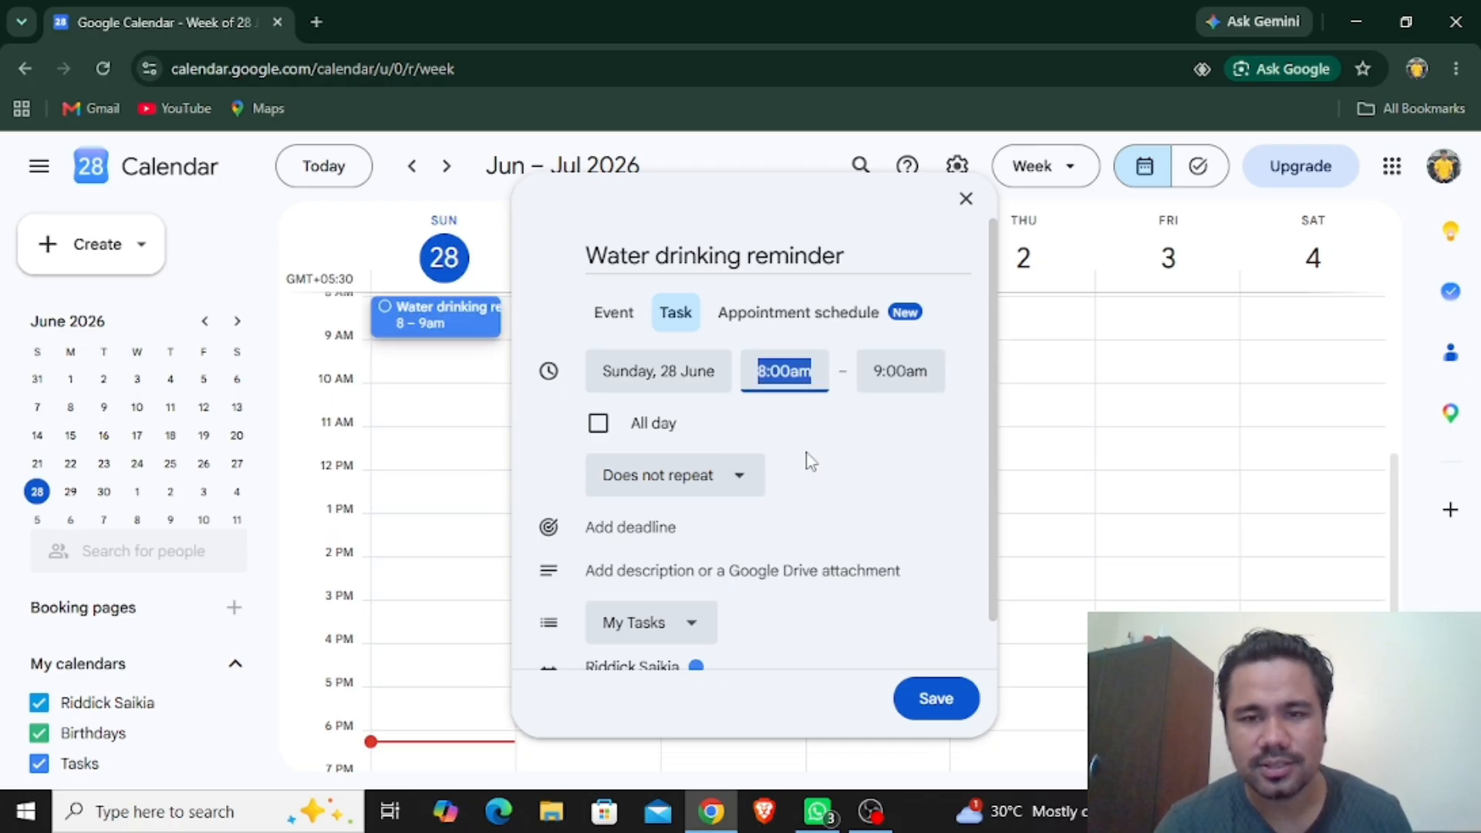
- Set the water drinking task's end time to 8:15am for a 15-minute duration
click(895, 387)
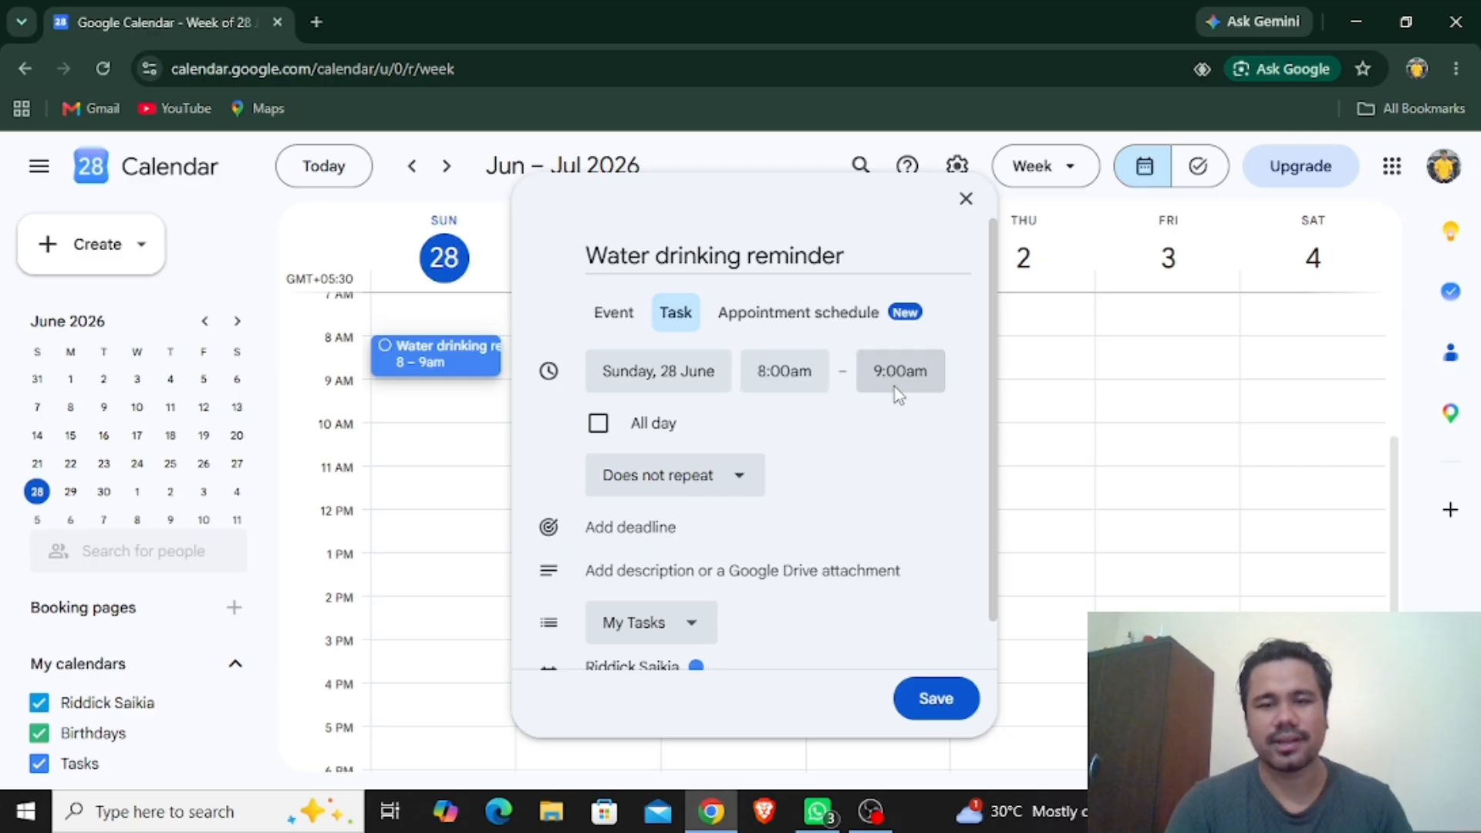
click(897, 389)
scroll(907, 494, up, 2)
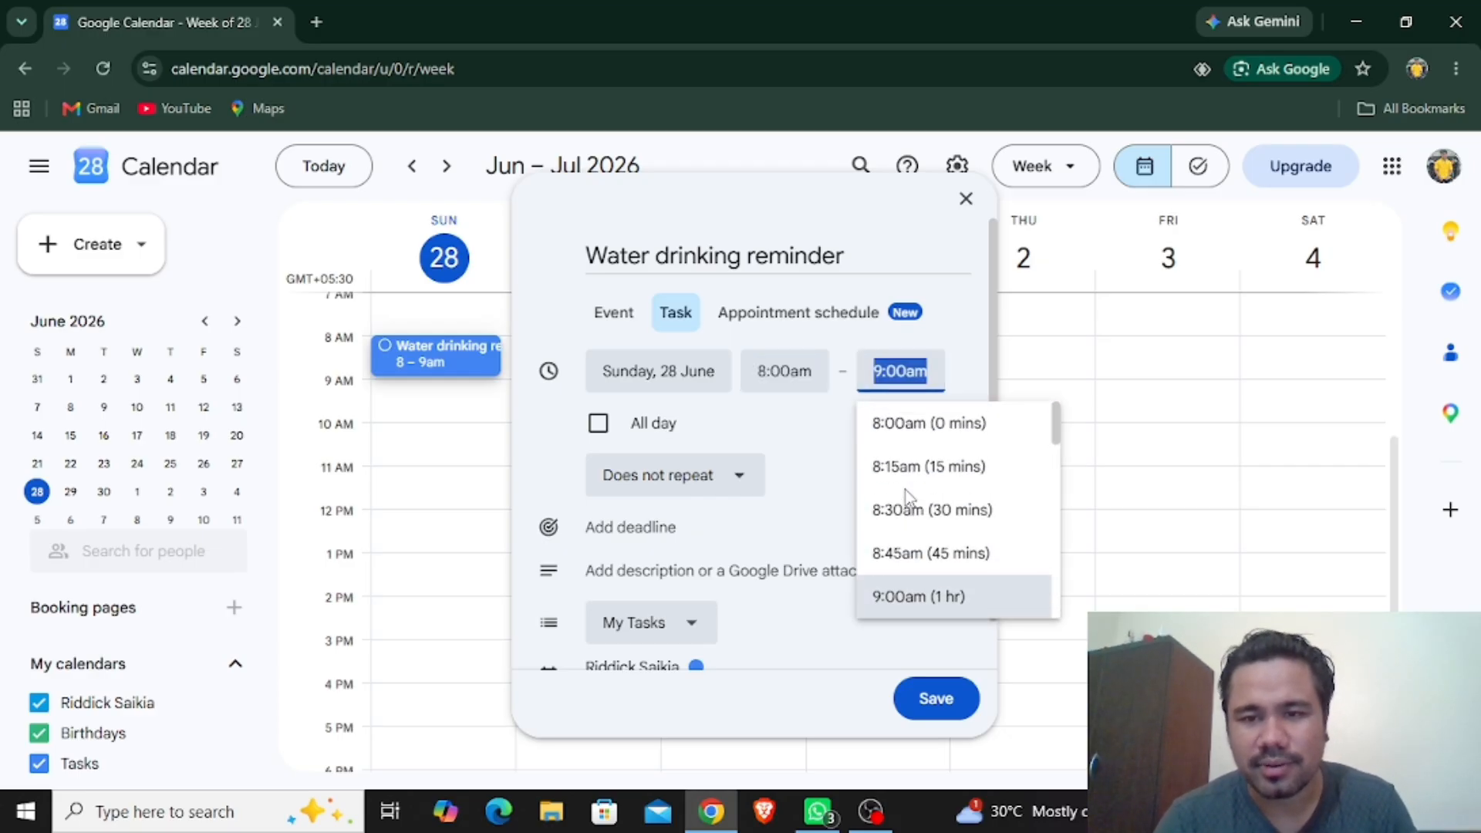
scroll(907, 496, down, 1)
scroll(907, 496, up, 1)
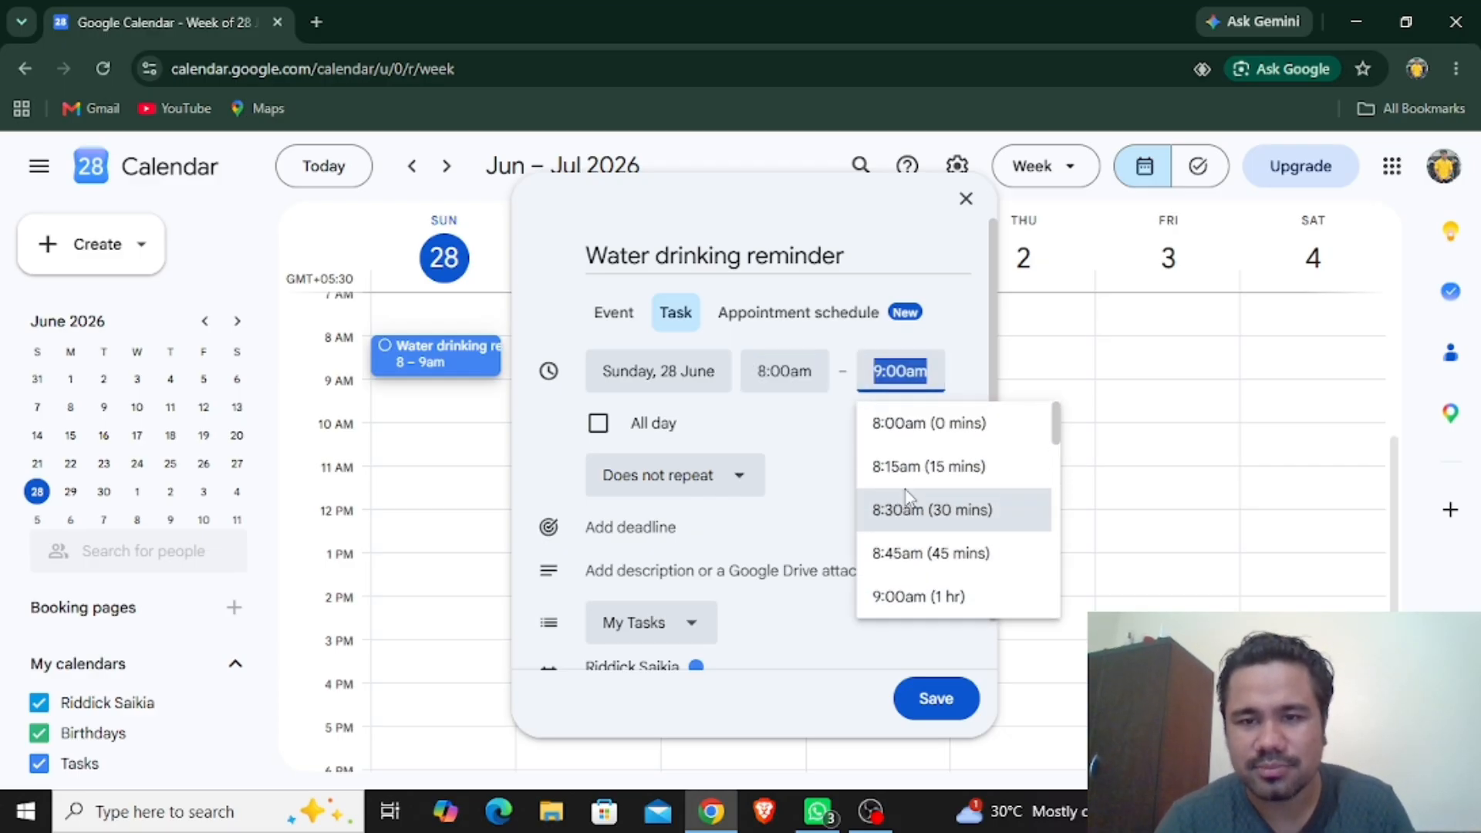
click(947, 464)
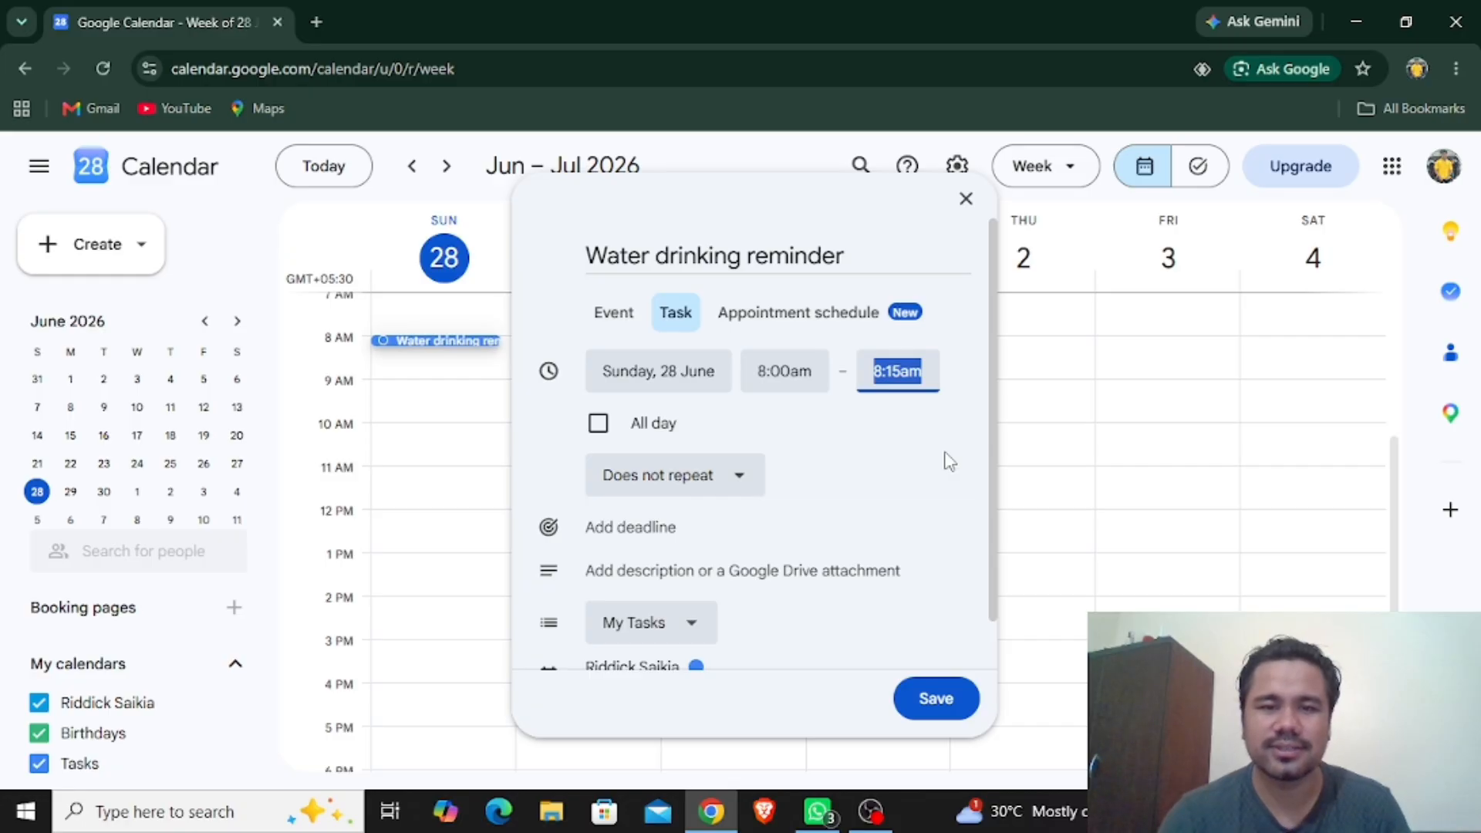
- Make the water drinking reminder an all-day task on Sunday, 28 June and save it
click(598, 423)
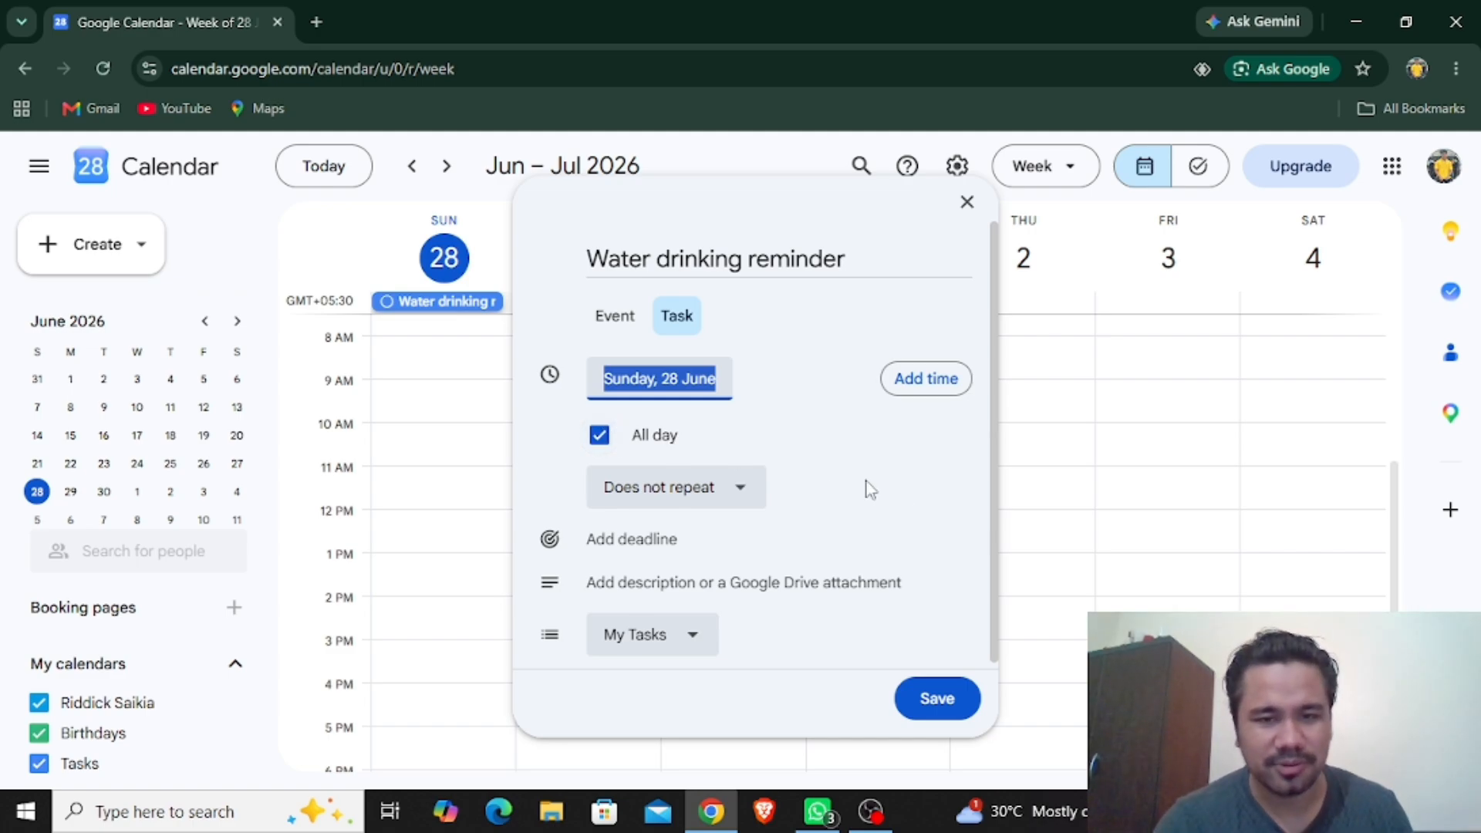
scroll(897, 501, down, 1)
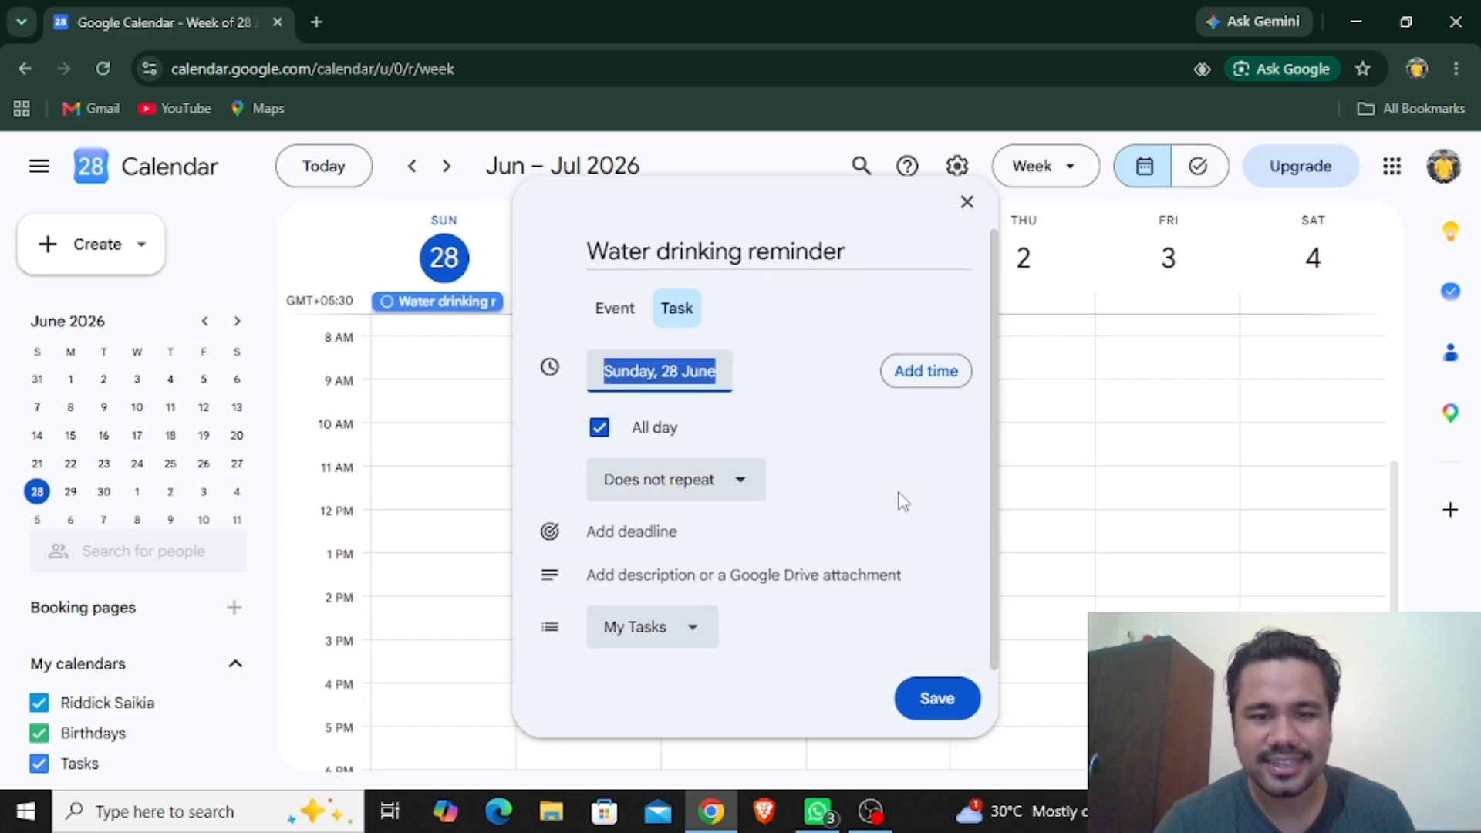
click(942, 698)
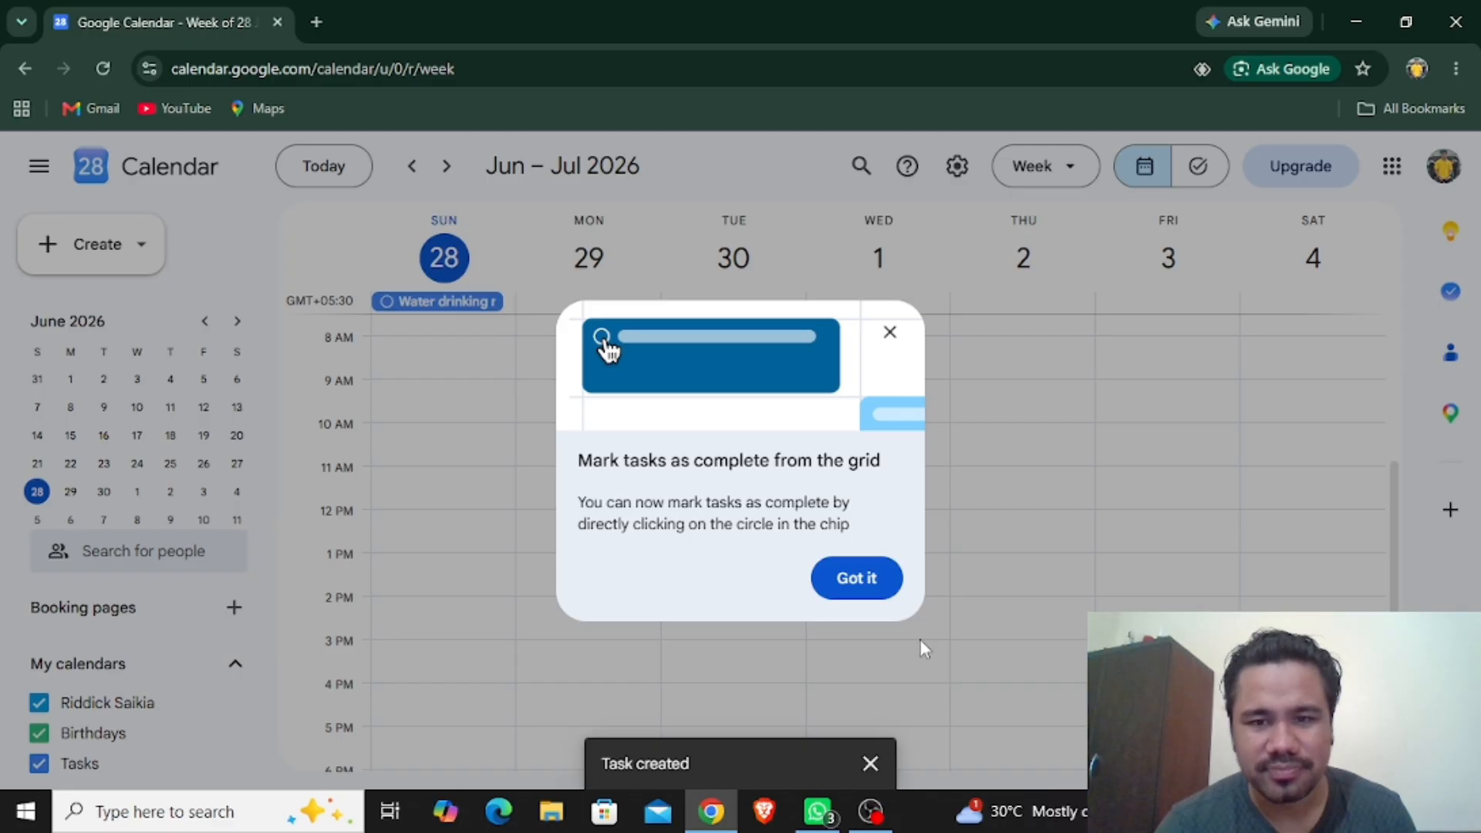
click(875, 590)
- Open the water drinking reminder task on Sunday, 28 June and mark it as completed
scroll(800, 471, up, 4)
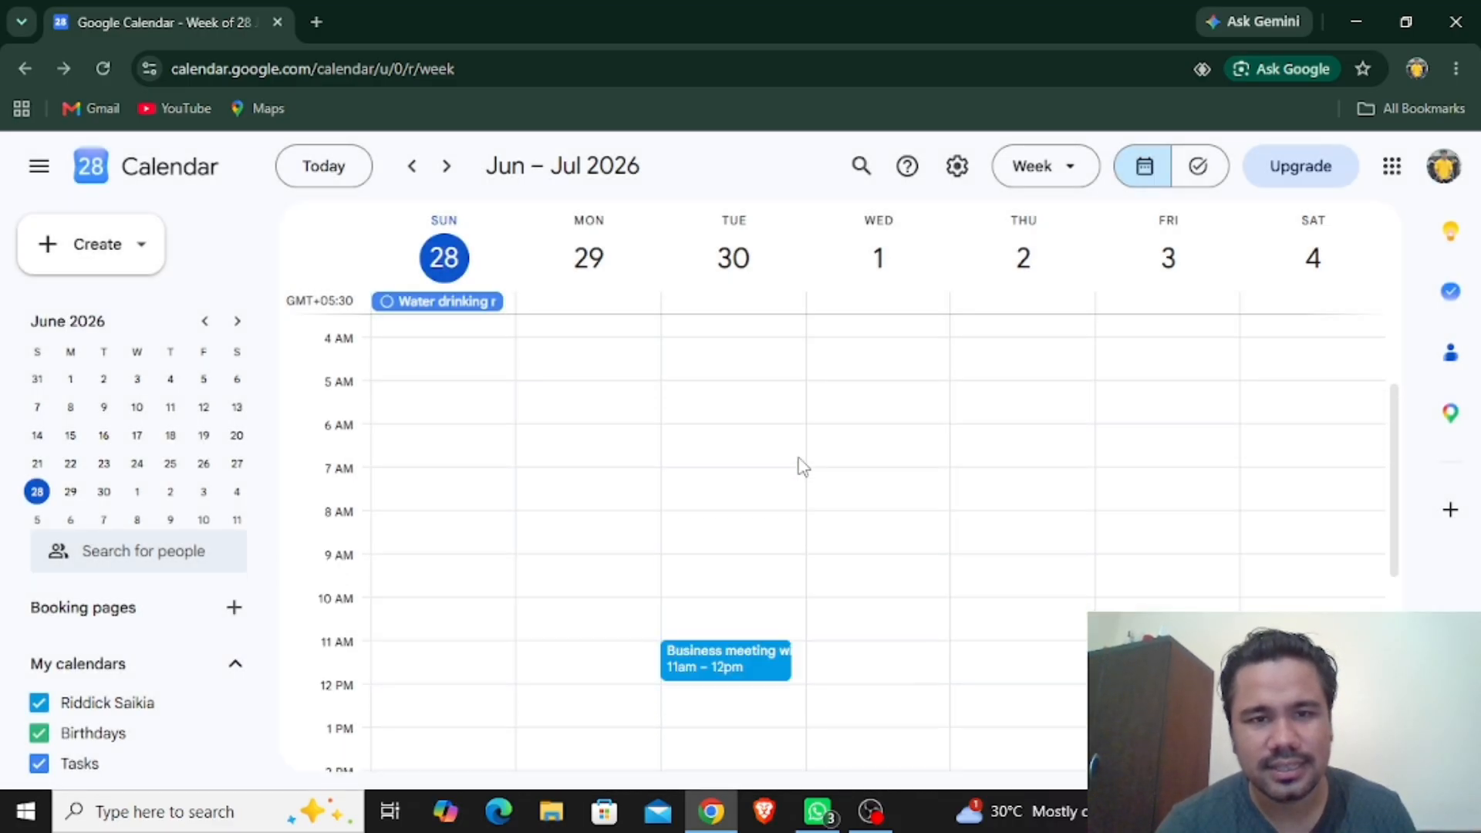
scroll(799, 462, down, 3)
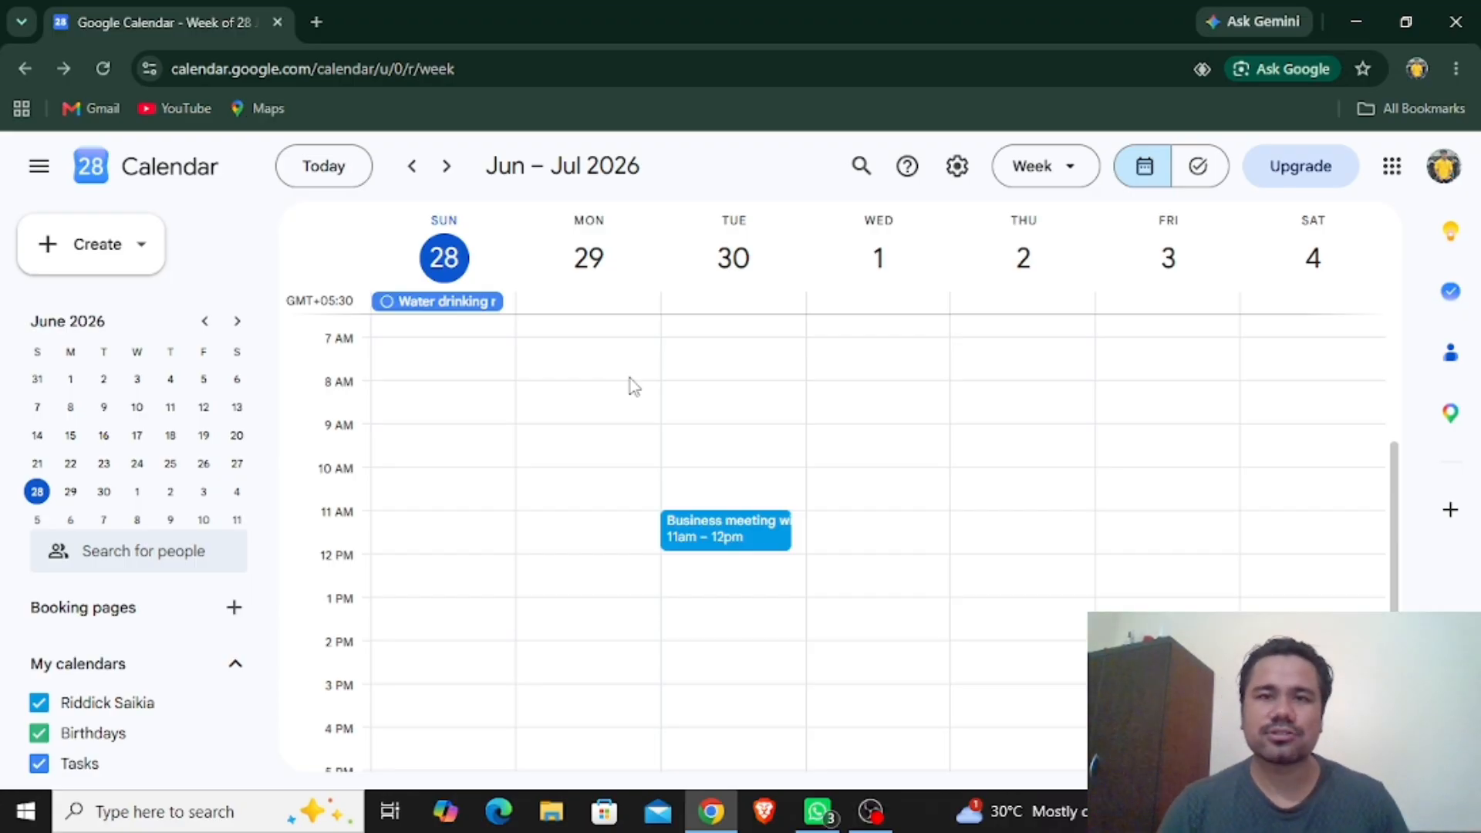
scroll(632, 386, up, 2)
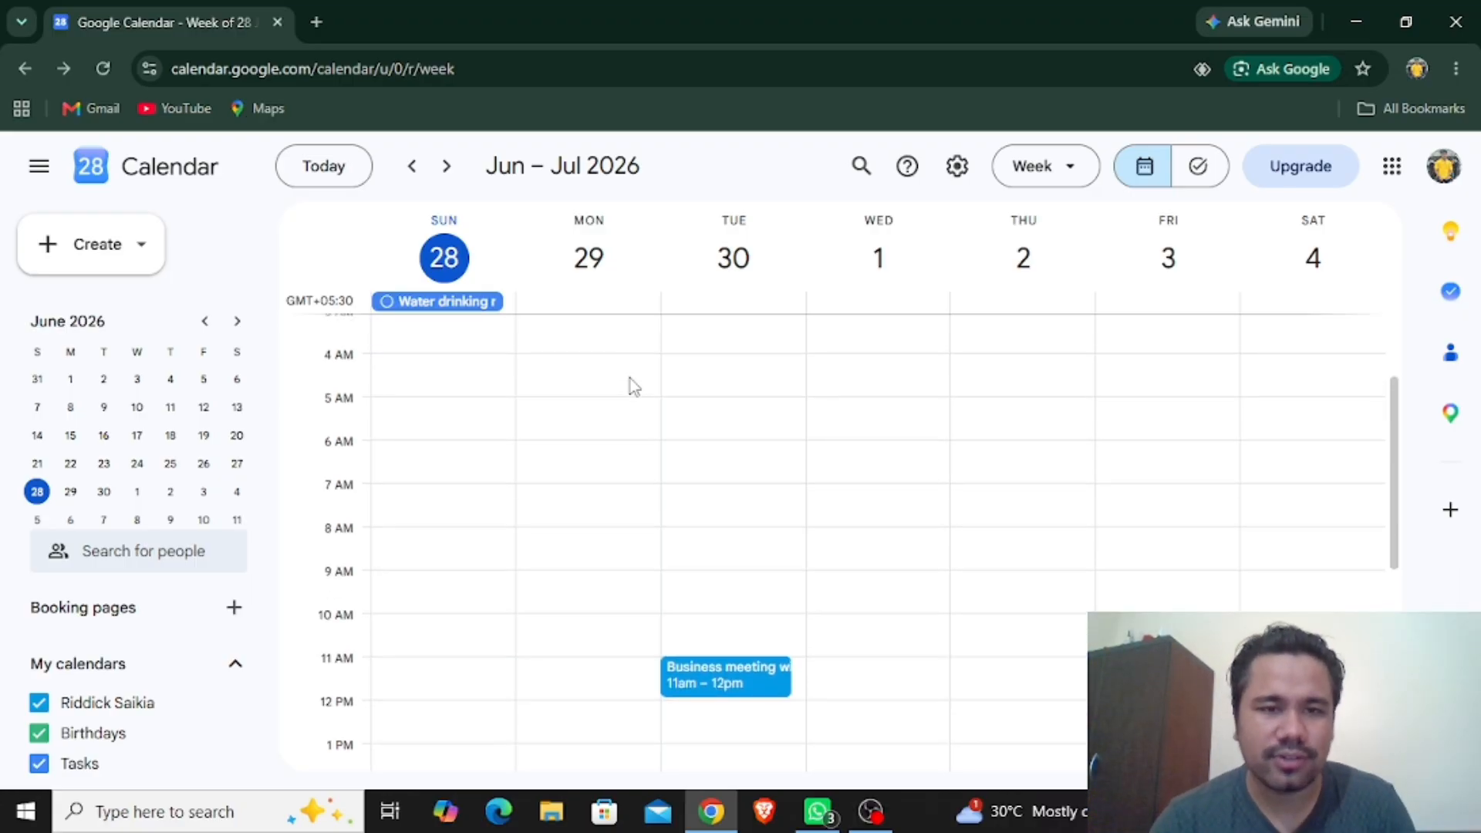
click(465, 308)
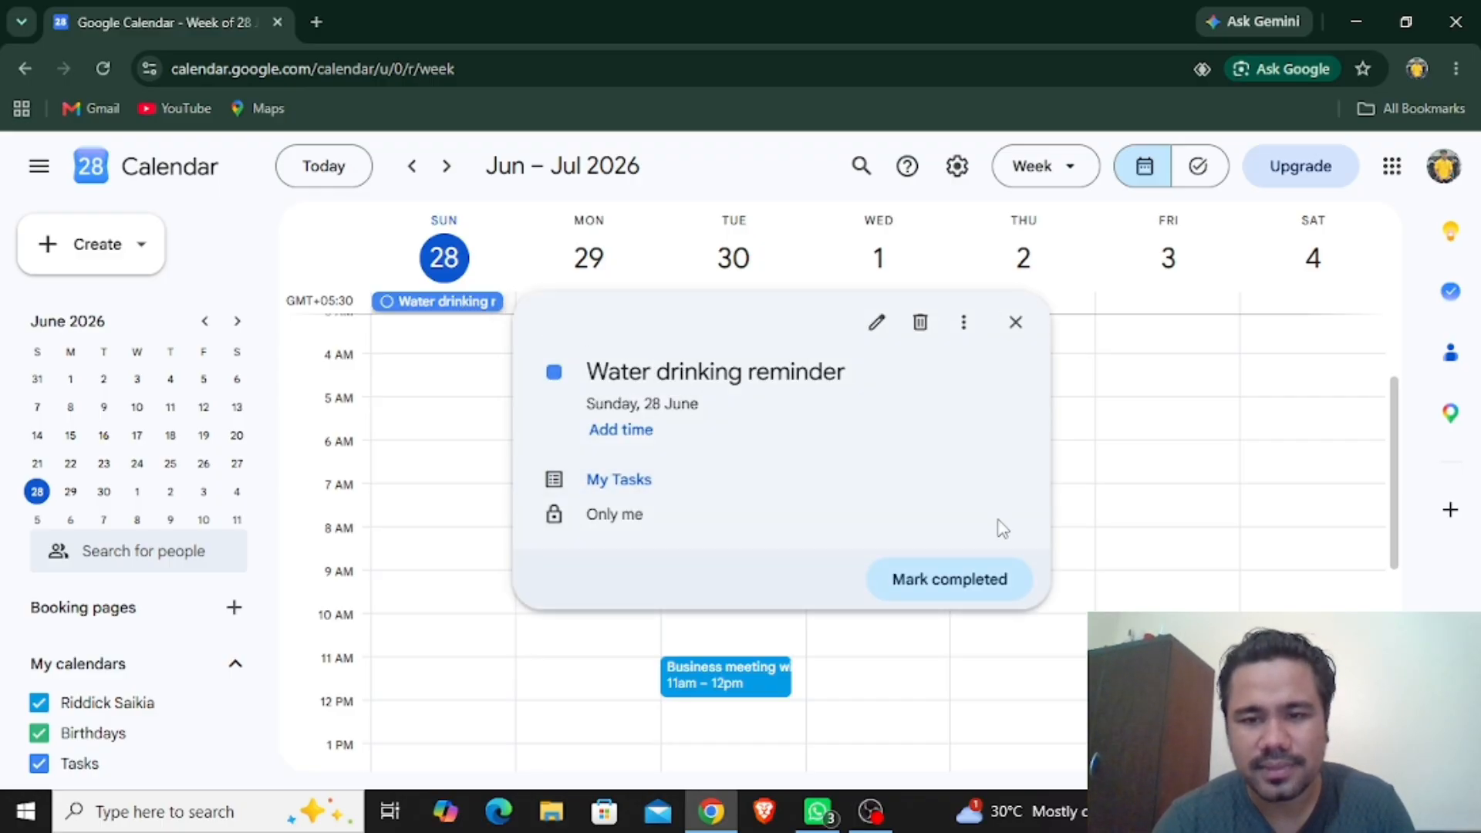
click(975, 584)
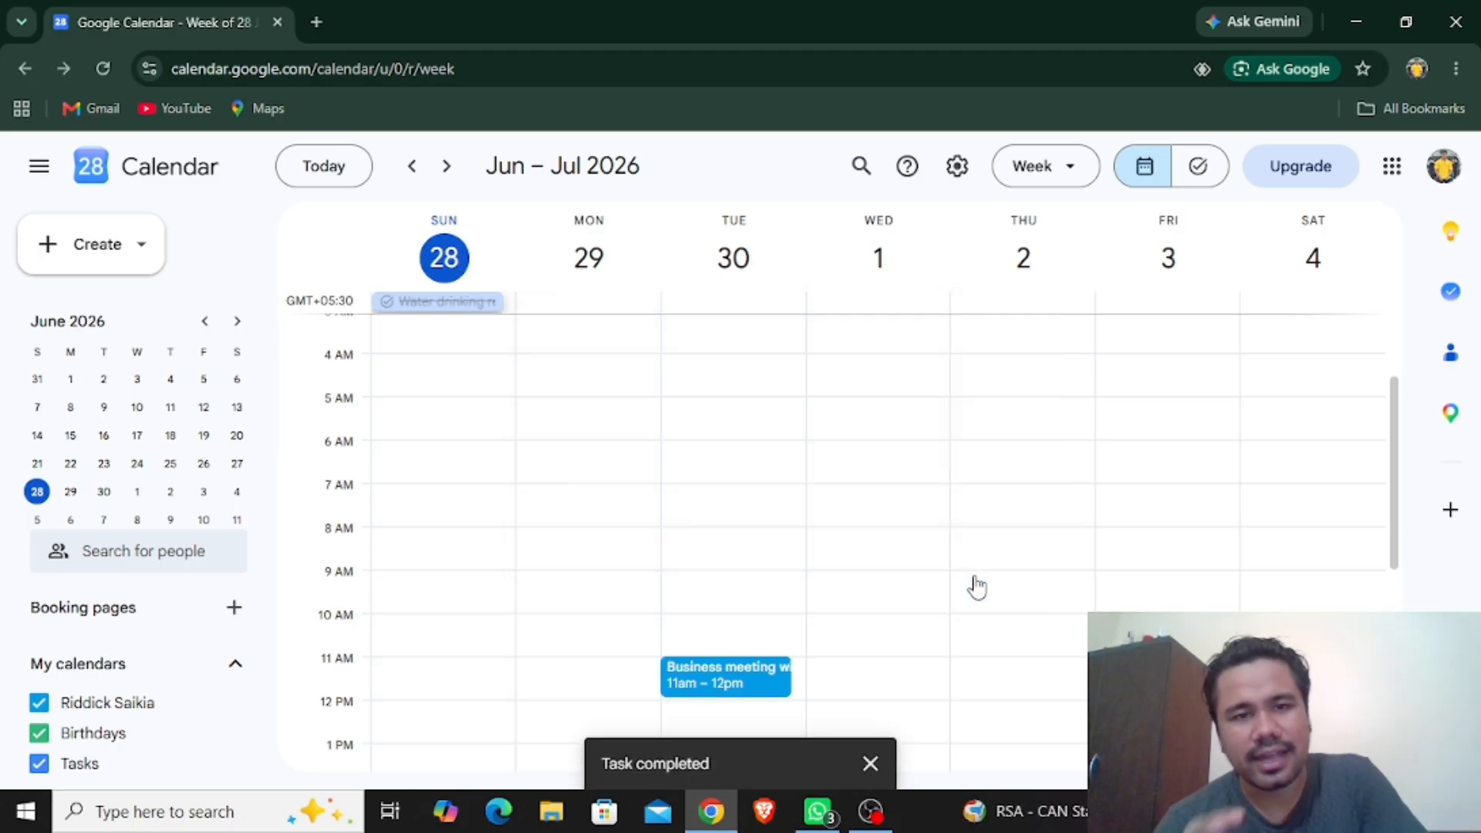
scroll(479, 356, up, 2)
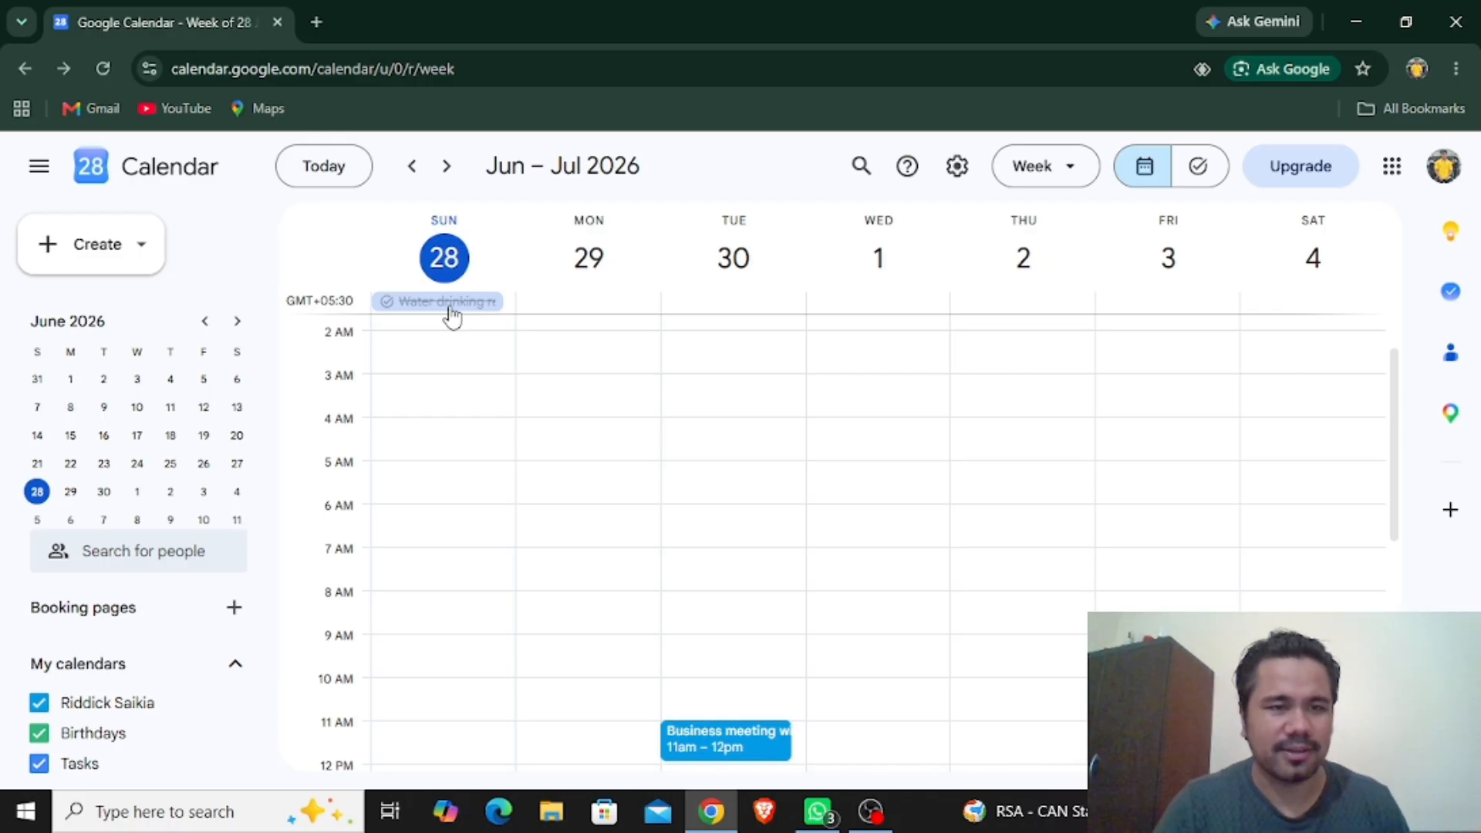
- Start a new bookable appointment schedule and review its weekly general availability
click(98, 244)
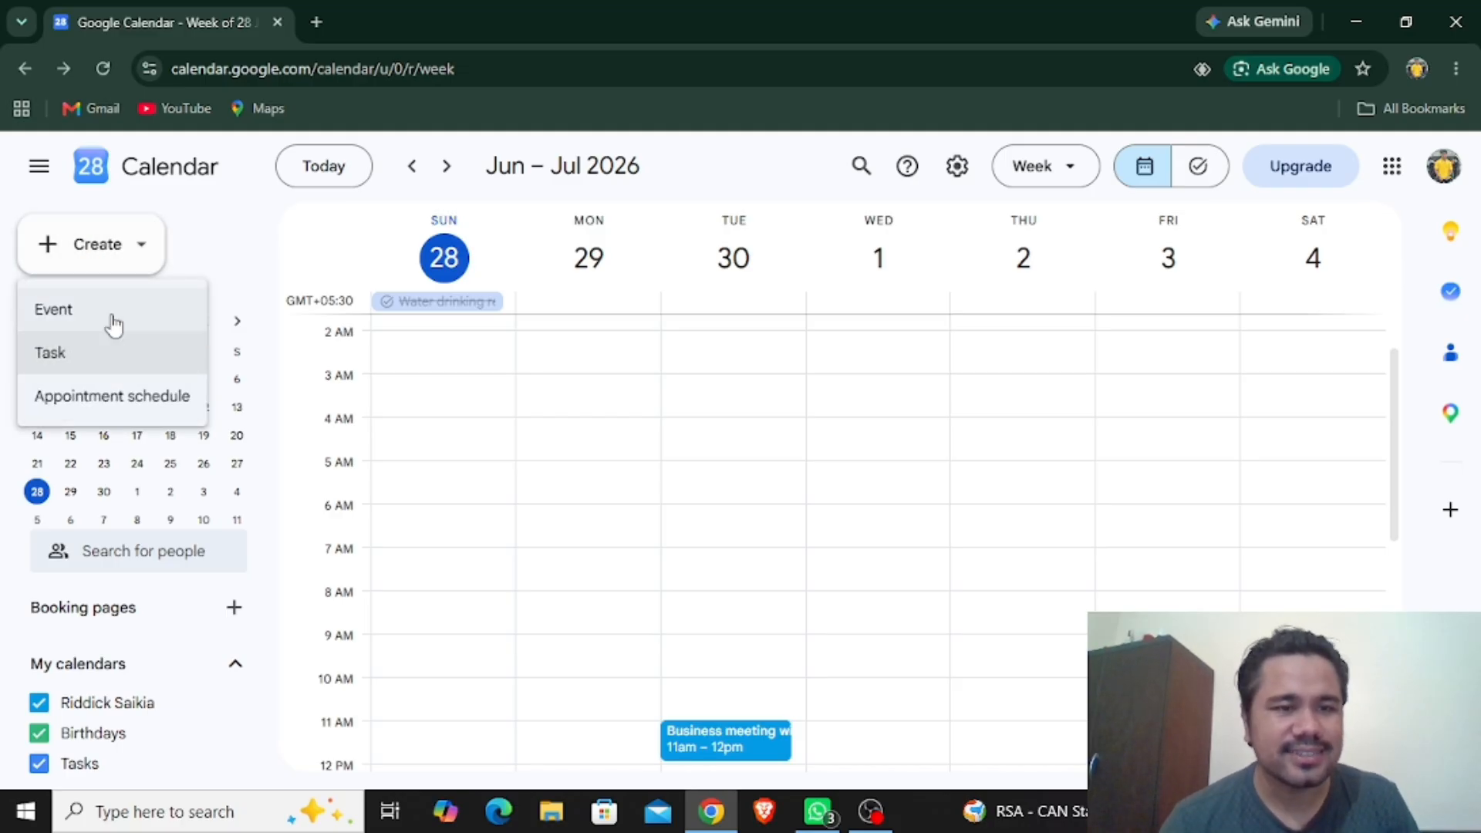
click(126, 403)
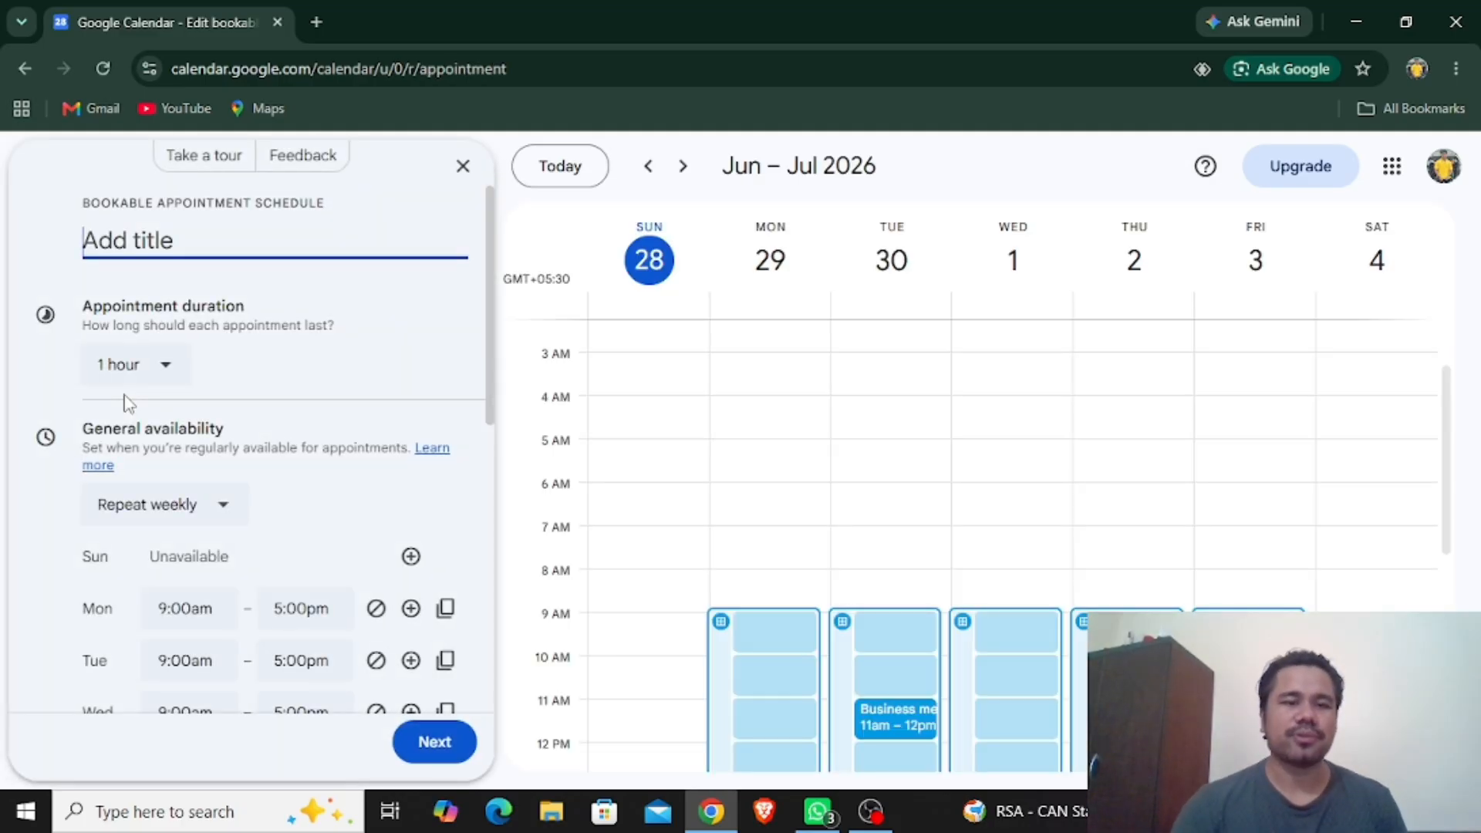
scroll(433, 423, down, 4)
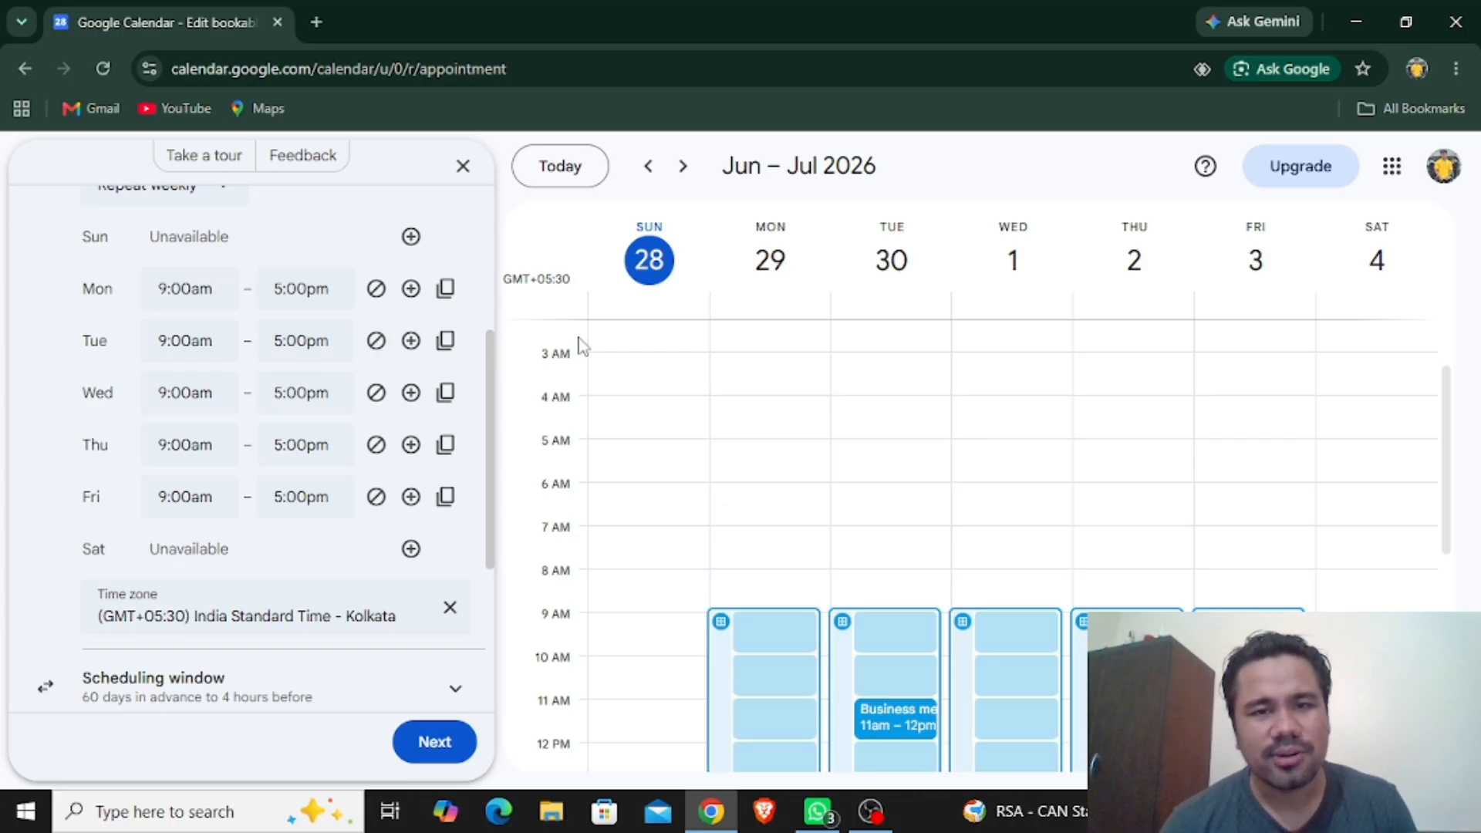
scroll(334, 388, up, 2)
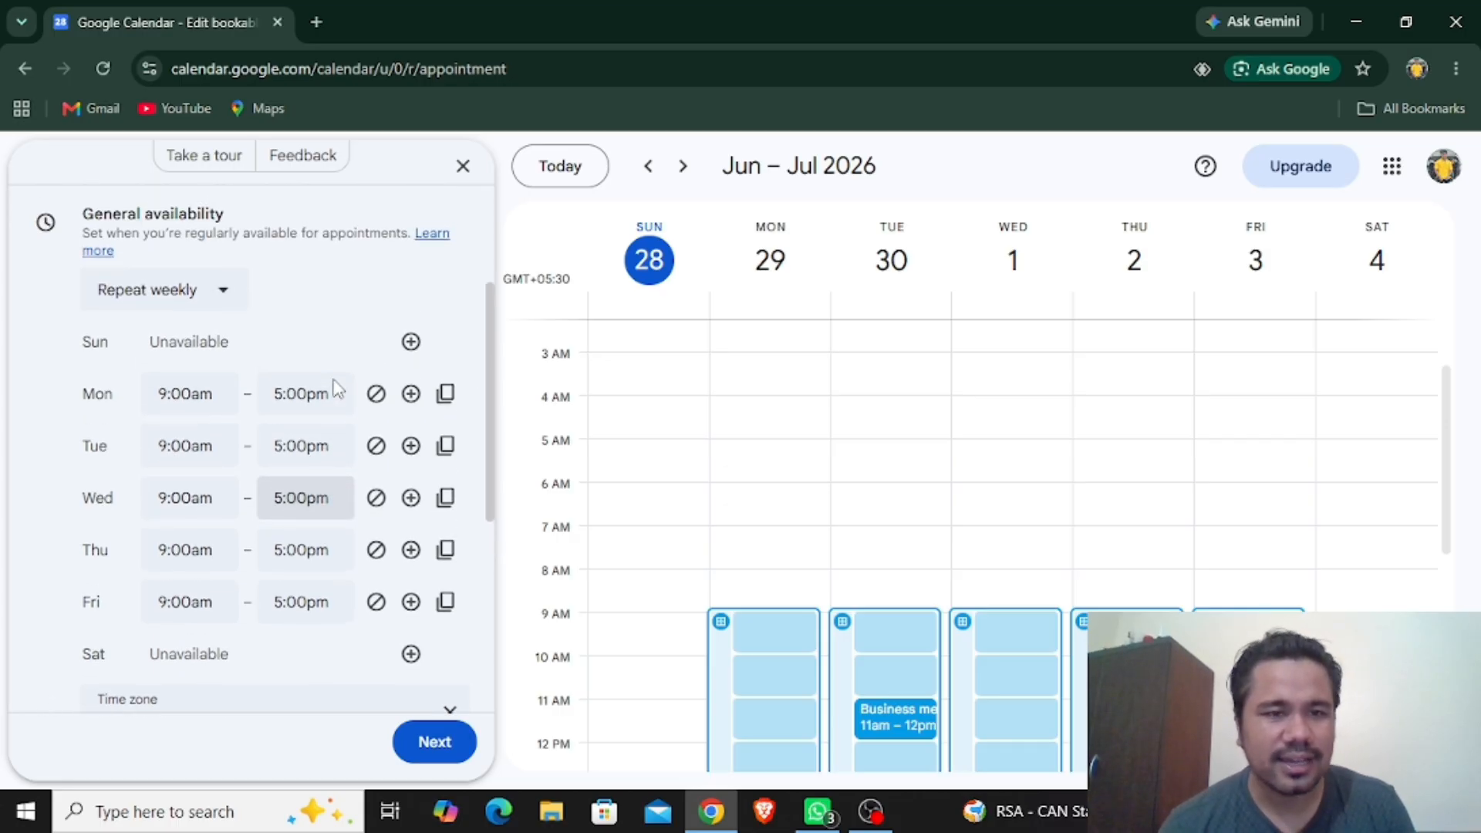
scroll(239, 324, up, 3)
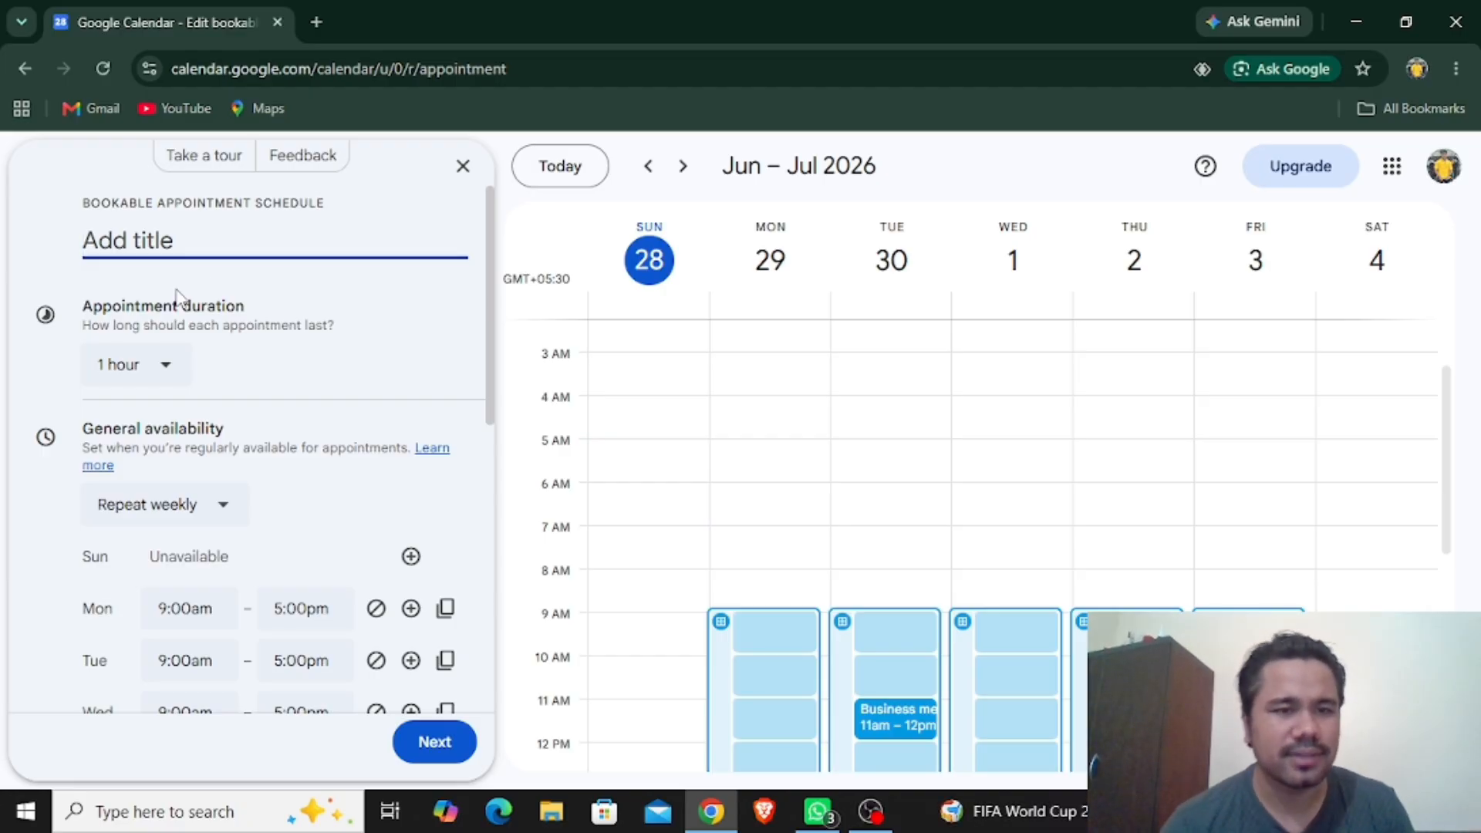
- Examine the appointment duration choices and the schedule's time zone, scheduling window, adjusted availability and booked appointment settings
click(150, 377)
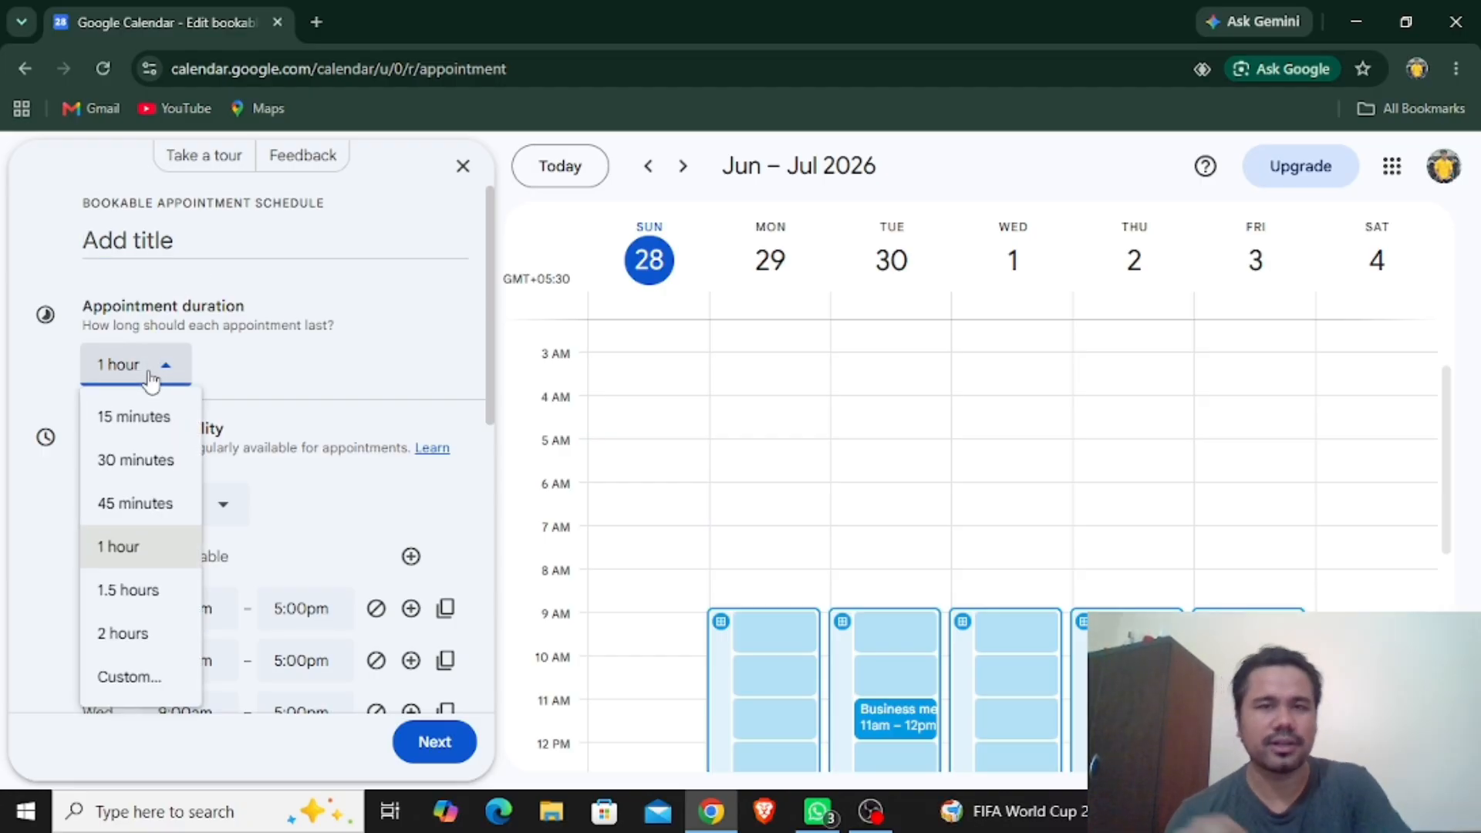
click(362, 359)
scroll(362, 358, down, 3)
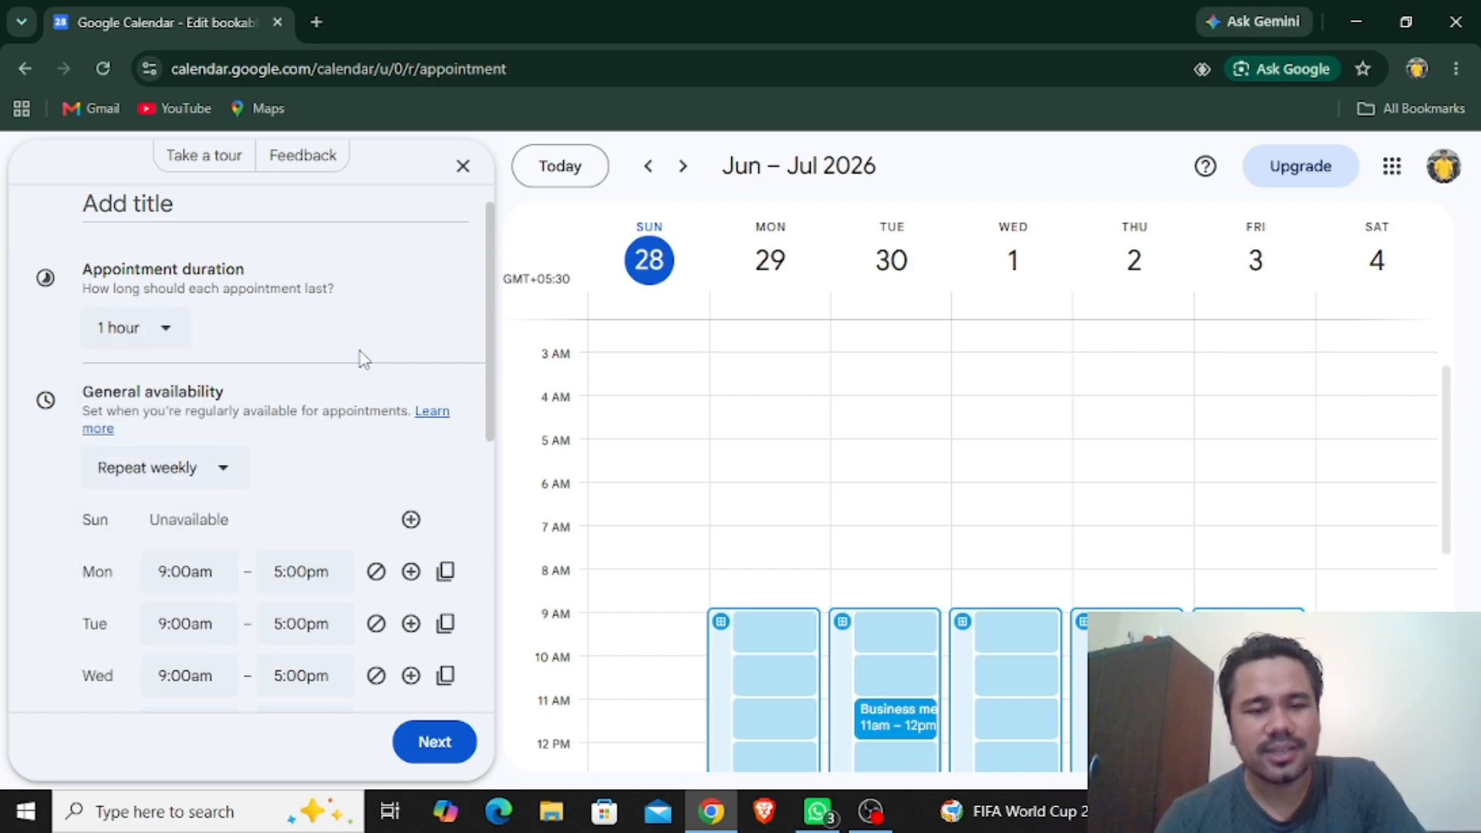
scroll(337, 402, down, 5)
scroll(337, 407, down, 1)
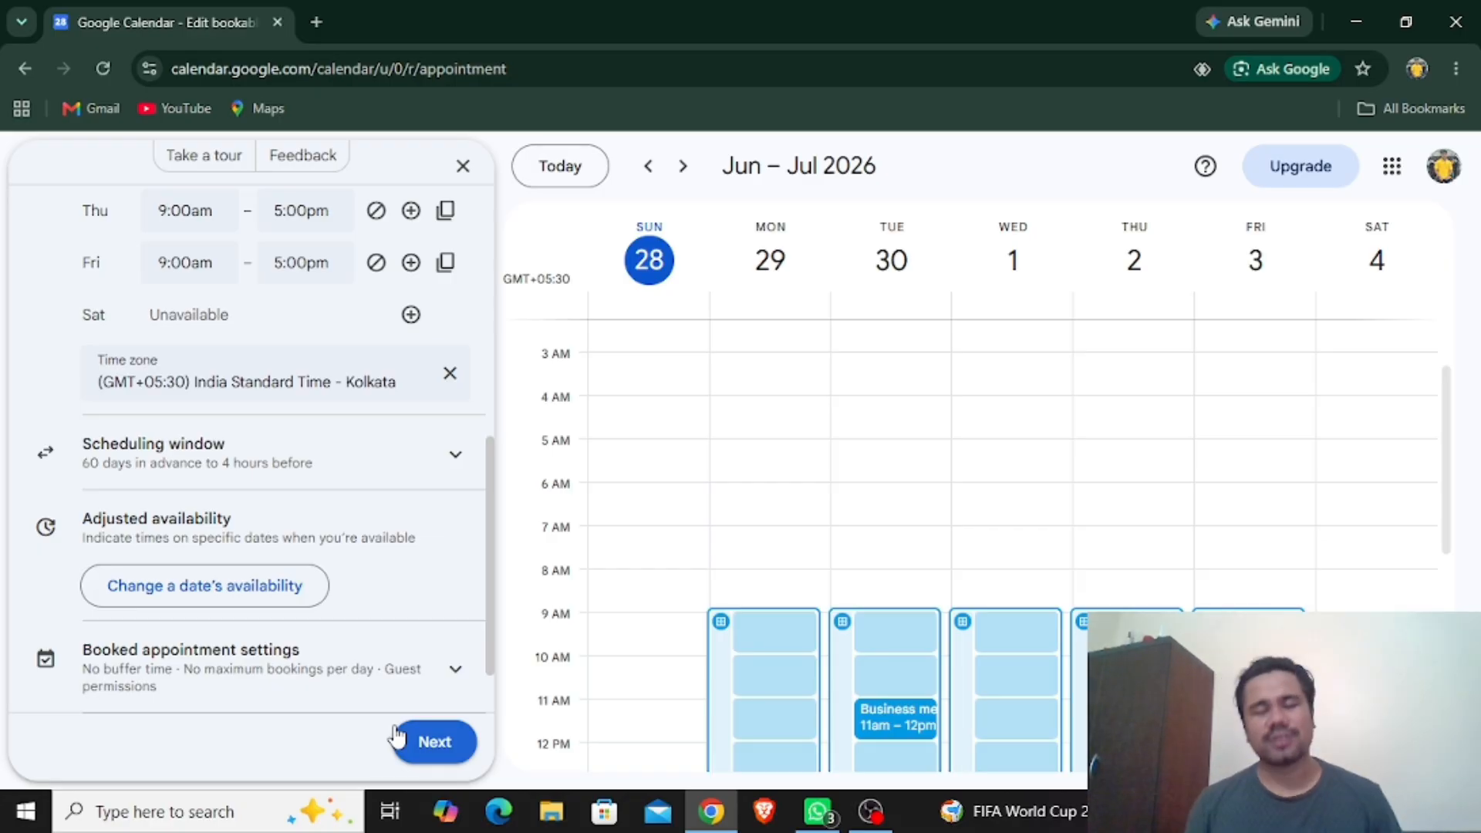
scroll(438, 496, up, 6)
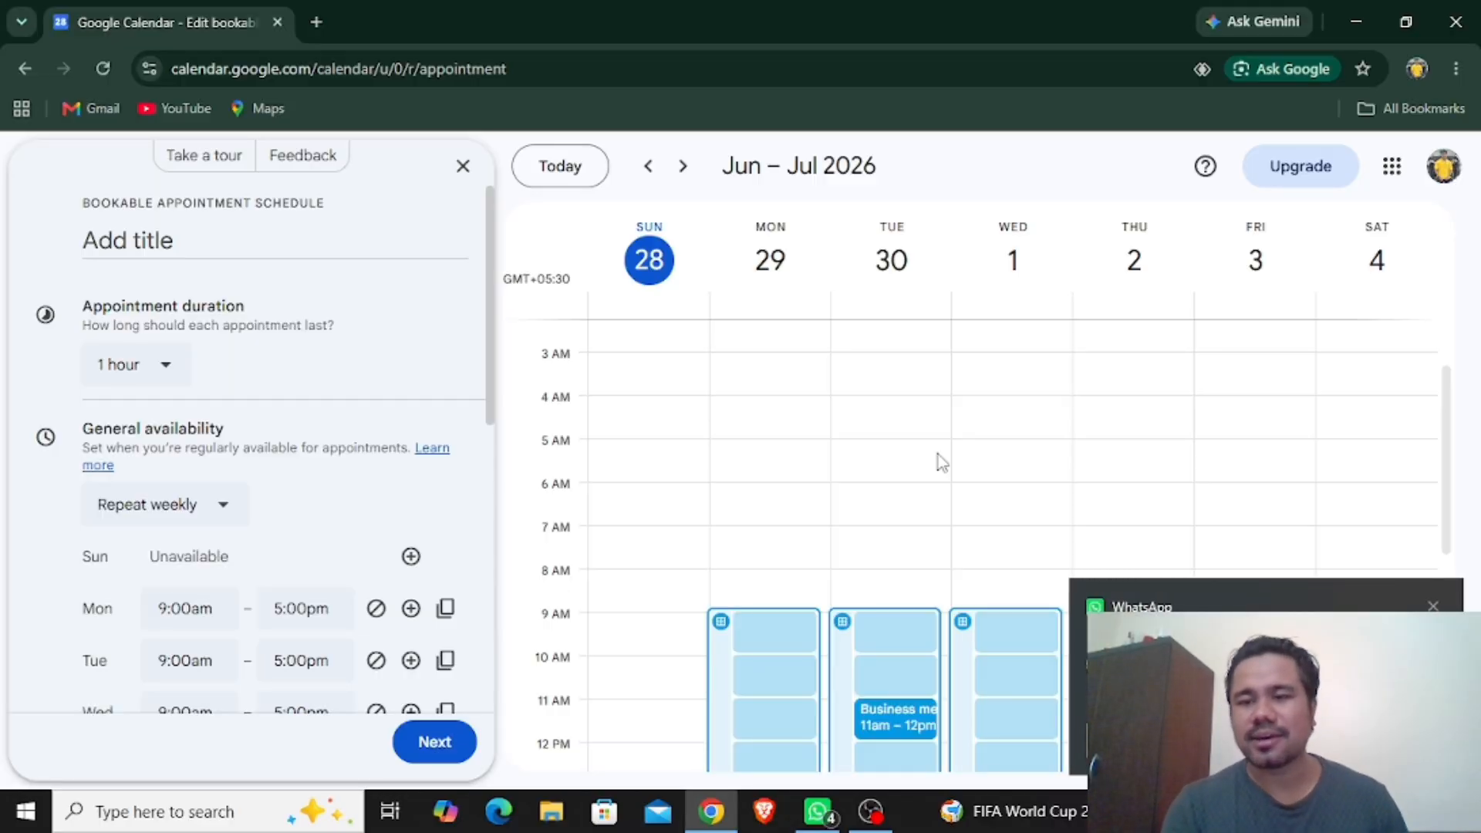
click(1434, 606)
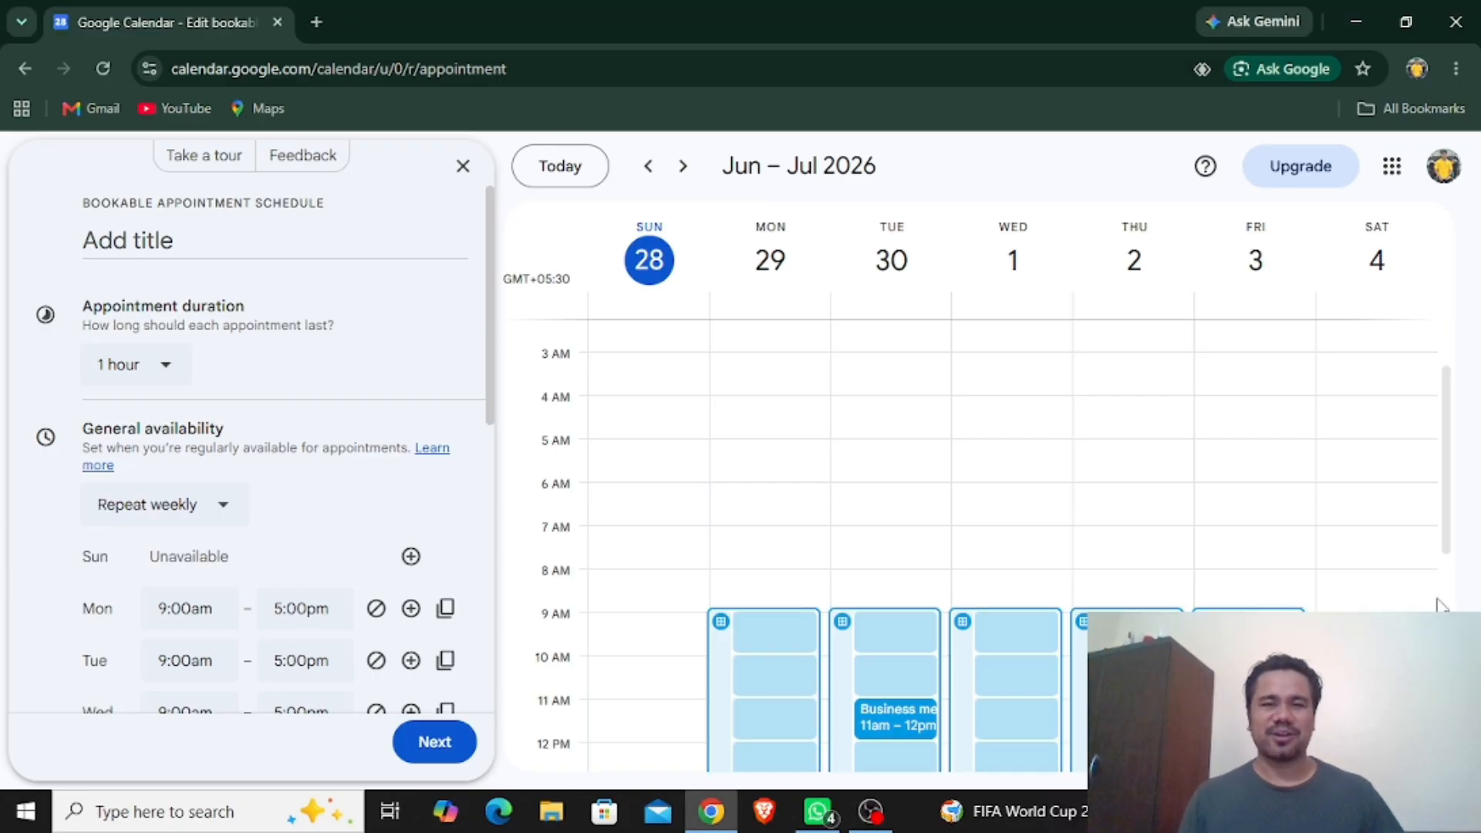